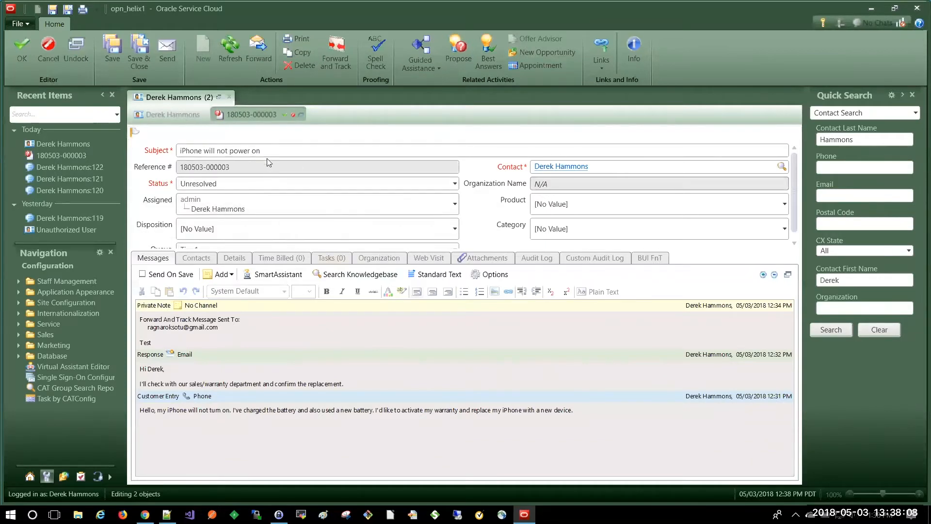
Step: Review the iPhone incident's subject and keep its status Unresolved
left_click(254, 151)
left_click_drag(258, 151, 176, 160)
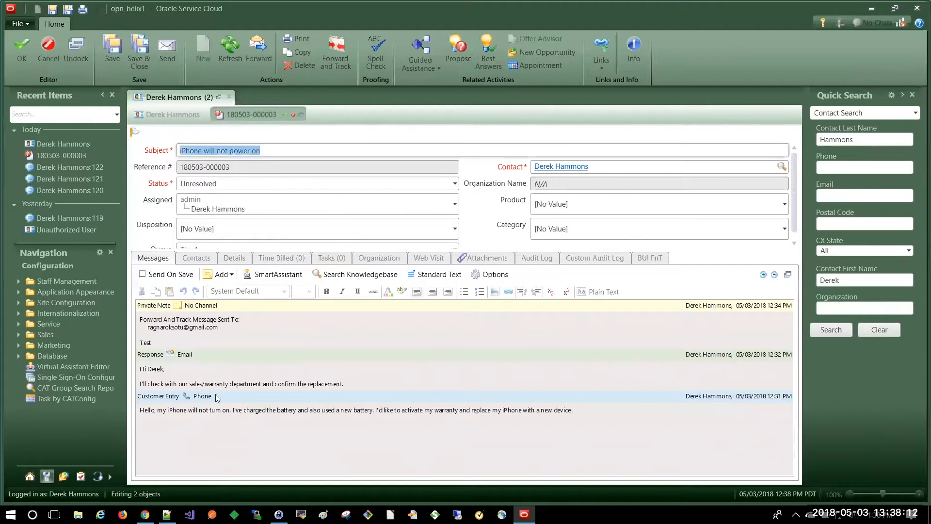
left_click(228, 412)
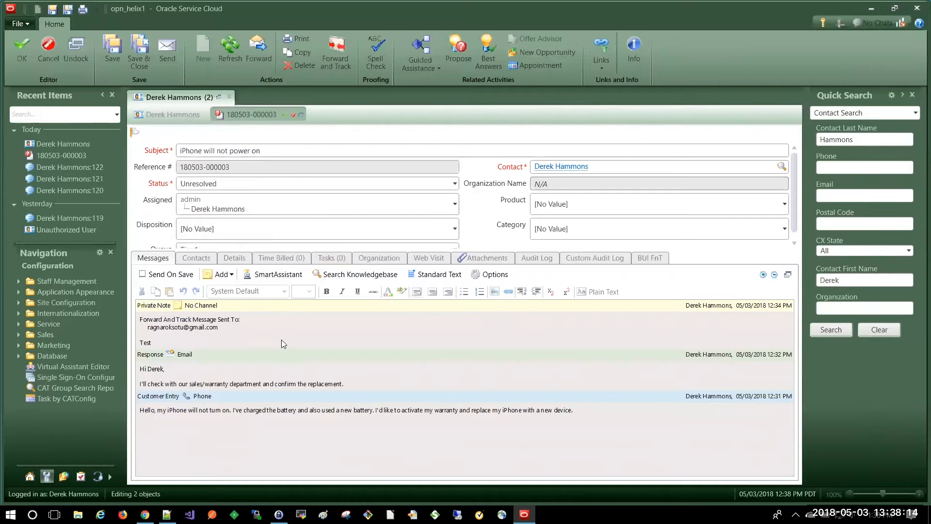
left_click(218, 184)
left_click(209, 223)
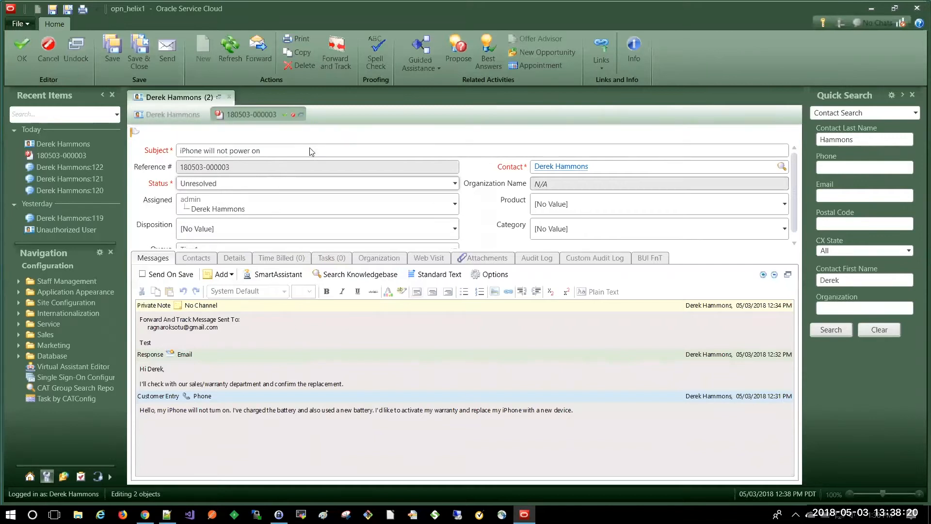
Step: Look over the customer entry and the agent's response in the incident thread
left_click_drag(577, 412, 329, 382)
left_click(316, 373)
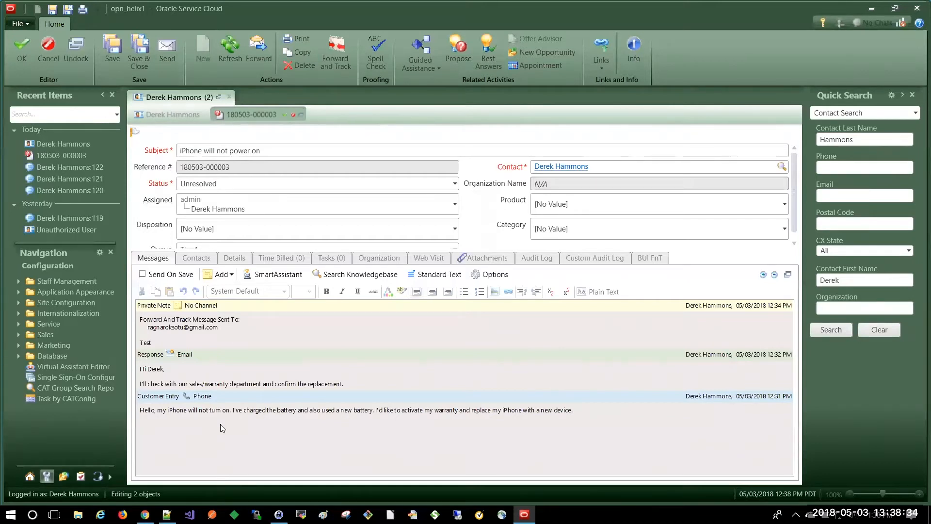
left_click_drag(351, 385, 122, 370)
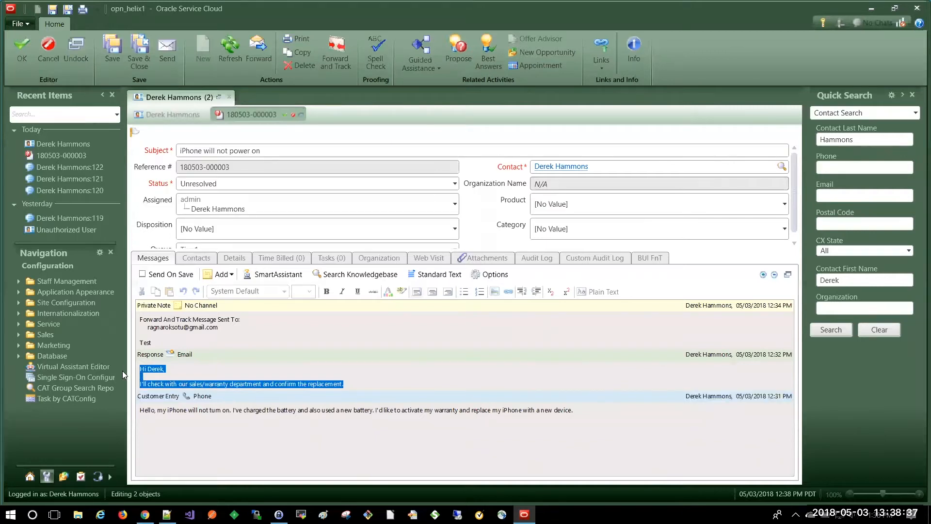
left_click(395, 358)
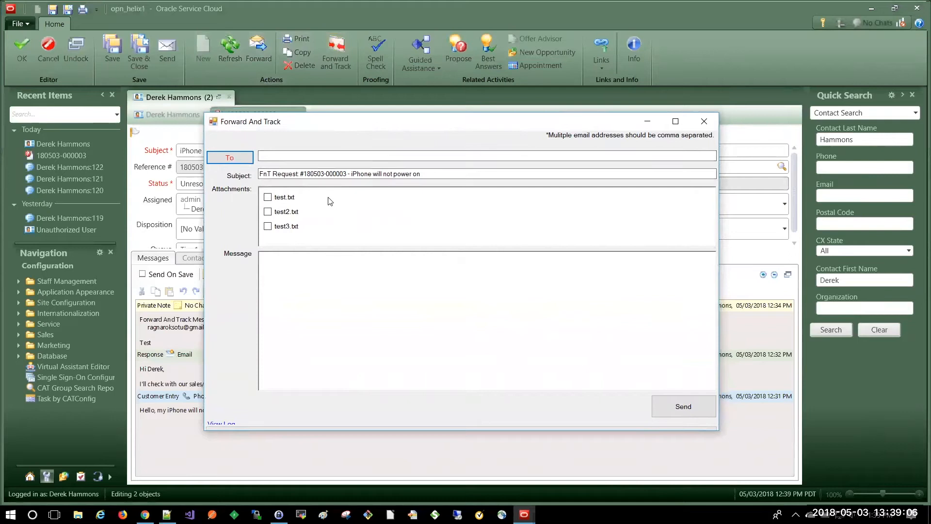
Step: Open the Send To picker of staff accounts from the To field
left_click(327, 156)
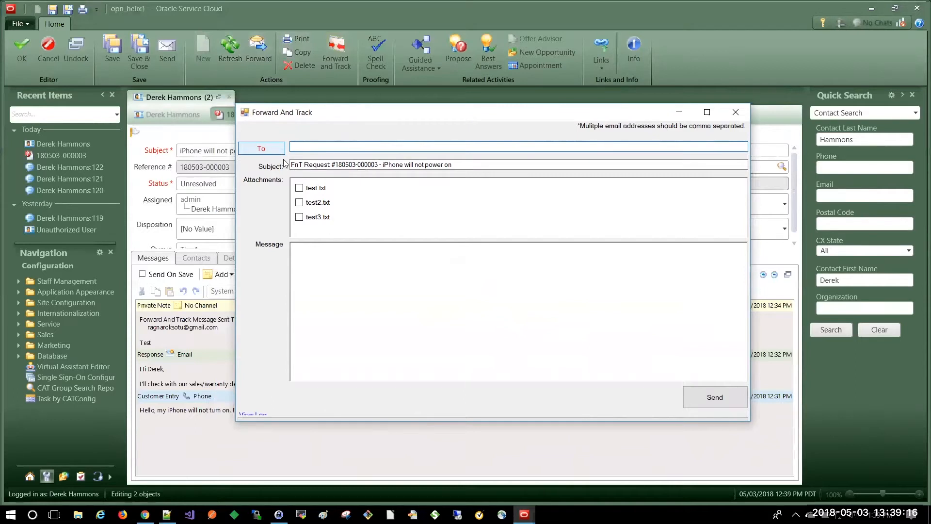
left_click(269, 150)
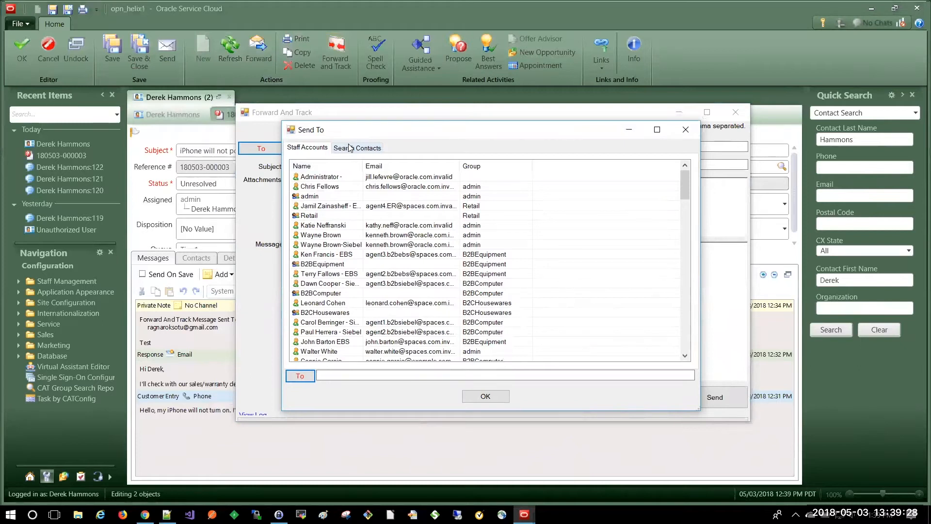
Step: Pick a staff member from the name-sorted staff accounts and add them as a To recipient
left_click(370, 169)
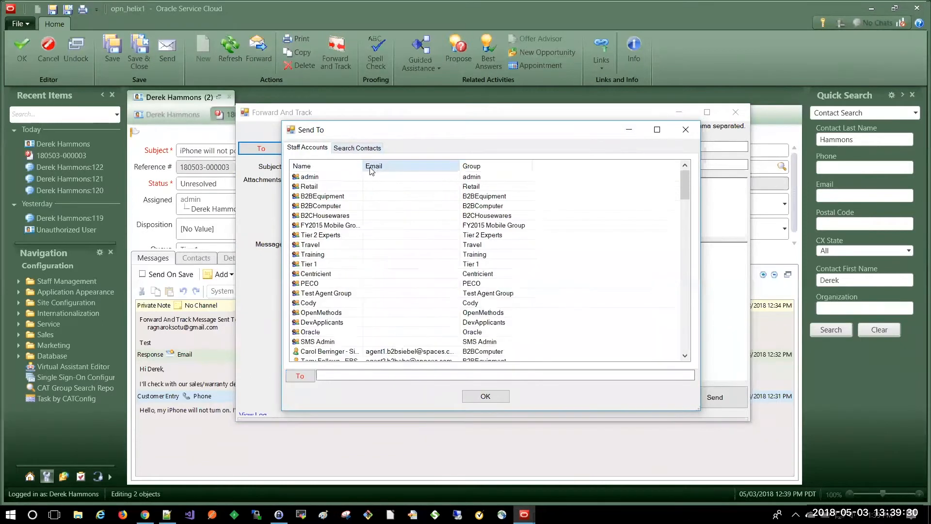
left_click(349, 170)
scroll(353, 204, "down", 8)
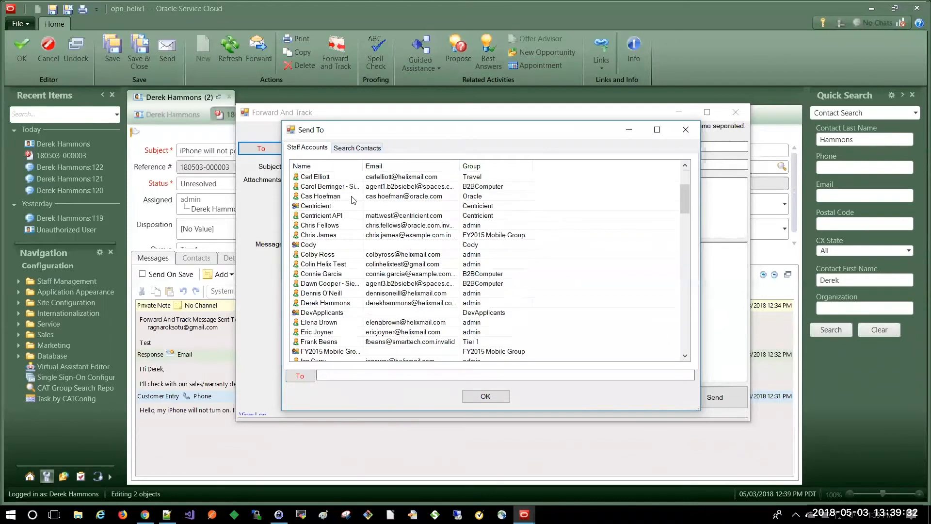
scroll(356, 217, "down", 12)
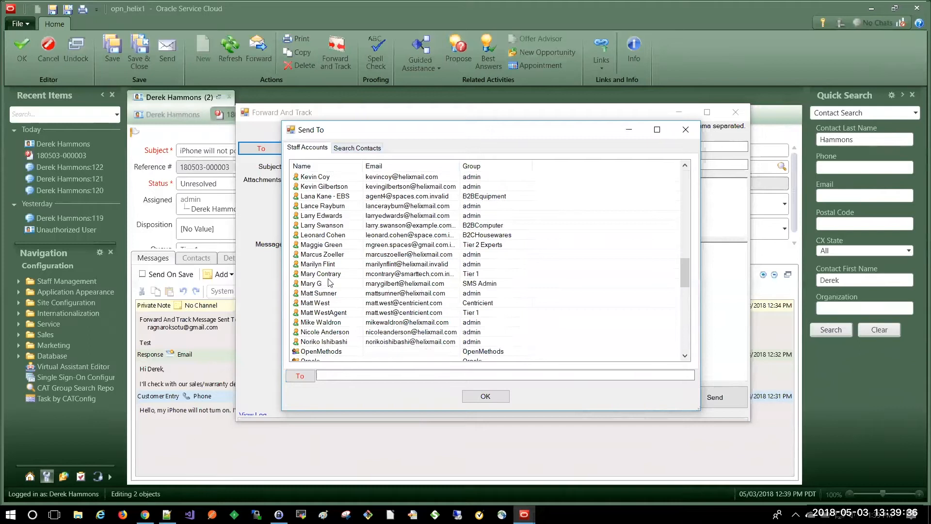
left_click(364, 322)
left_click(301, 376)
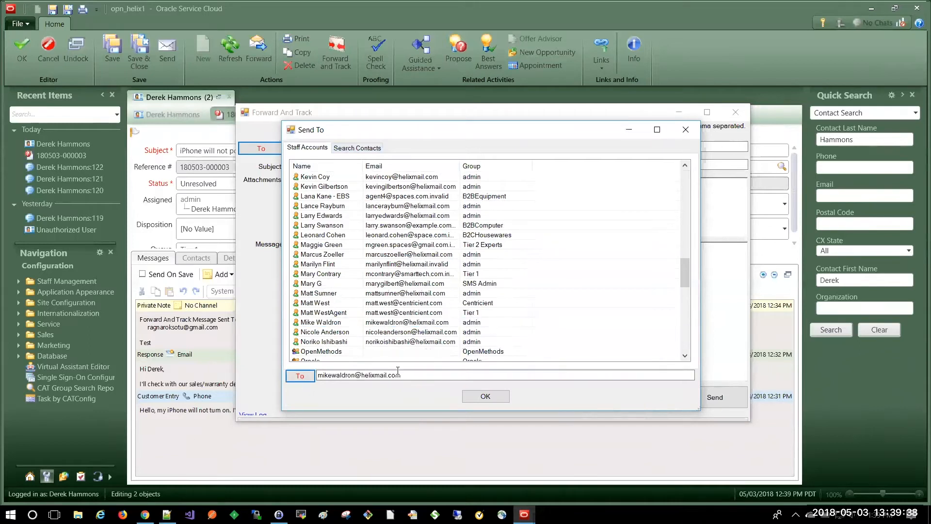
left_click(486, 397)
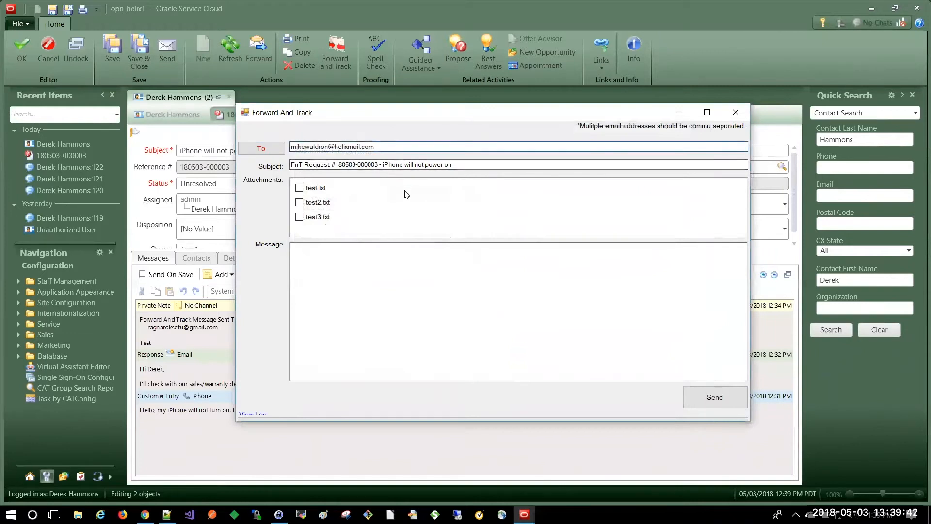
Step: Search contacts by the customer's first and last name and add that contact as a recipient
left_click(282, 152)
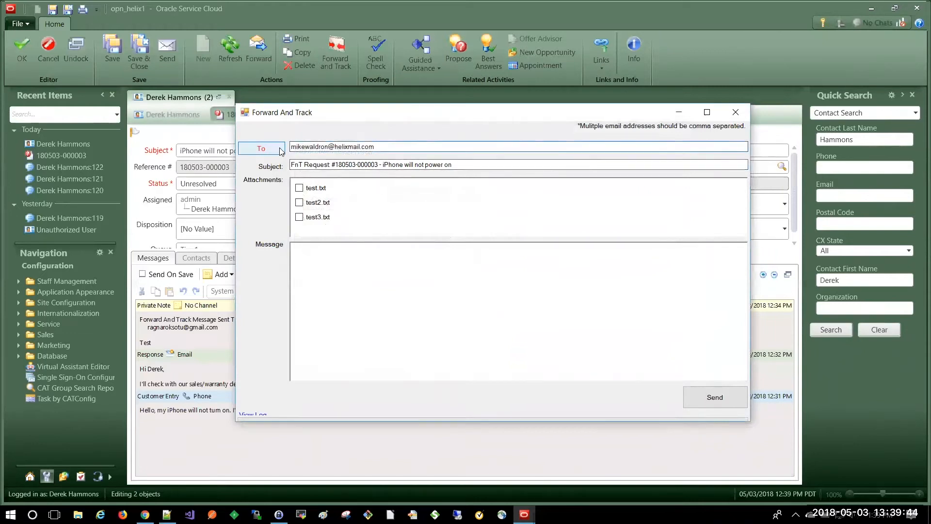
left_click(355, 146)
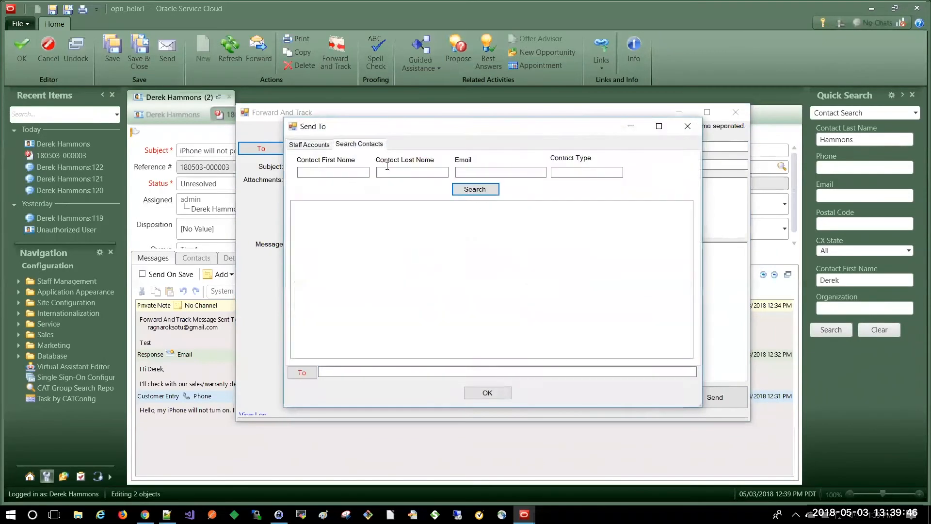
key("Tab")
left_click(462, 187)
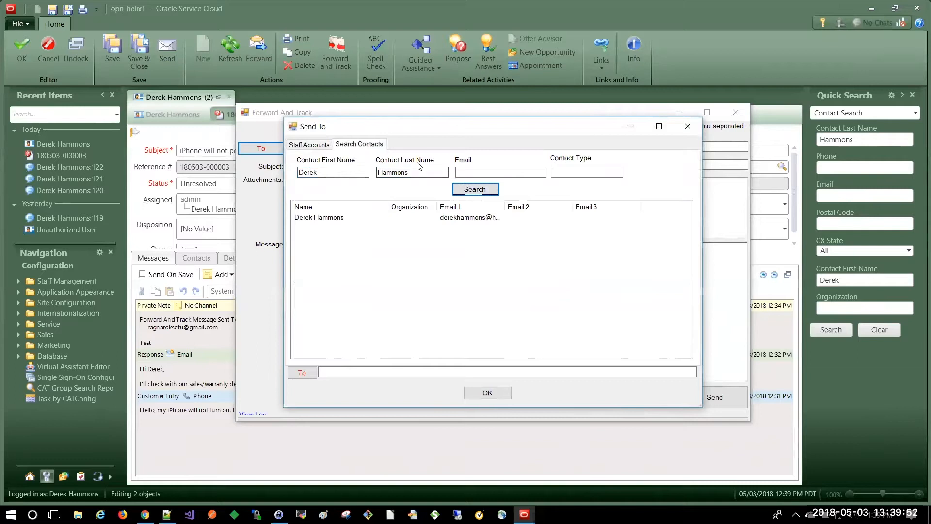
left_click(339, 218)
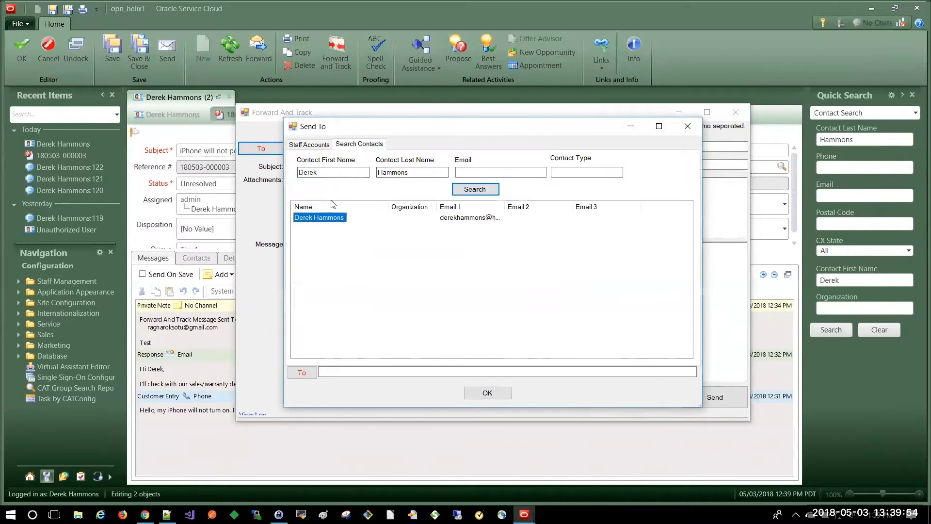
left_click(304, 373)
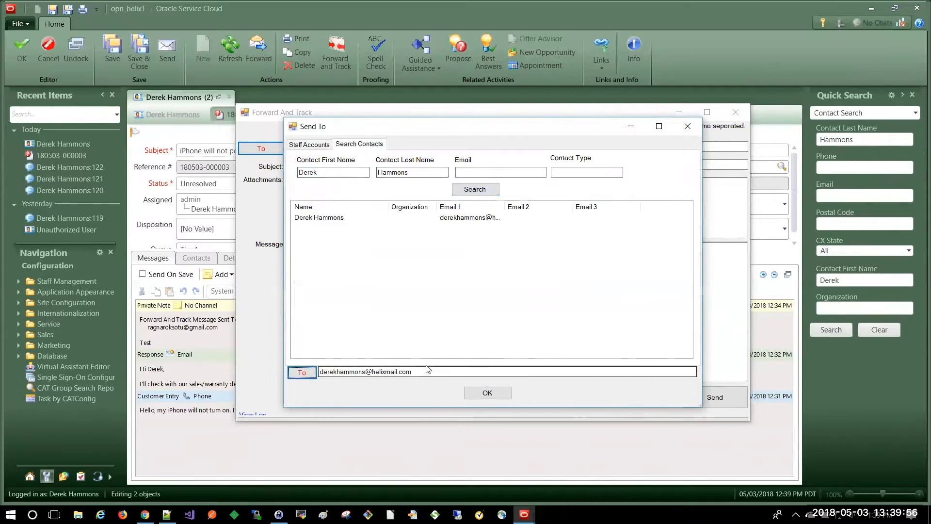
left_click(496, 394)
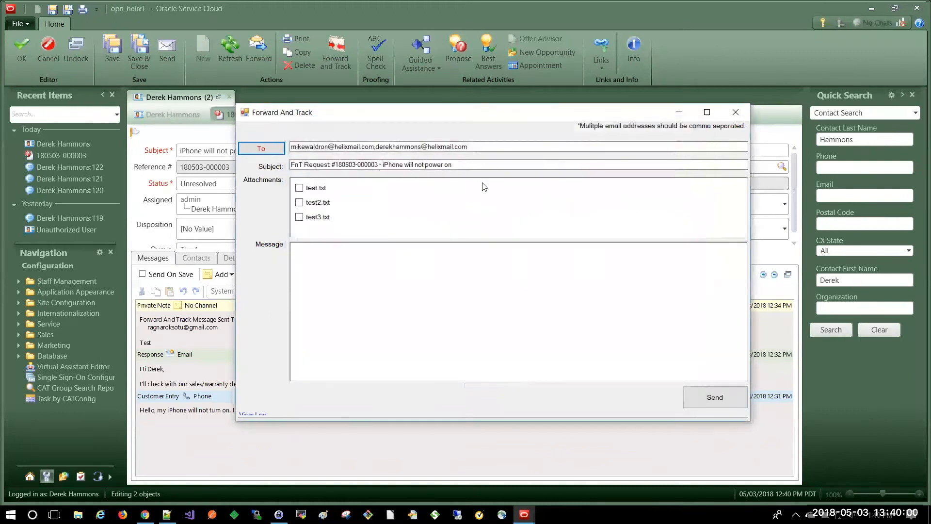
Step: Append an external email address as the third comma-separated recipient and move the form lower
left_click_drag(471, 147, 376, 154)
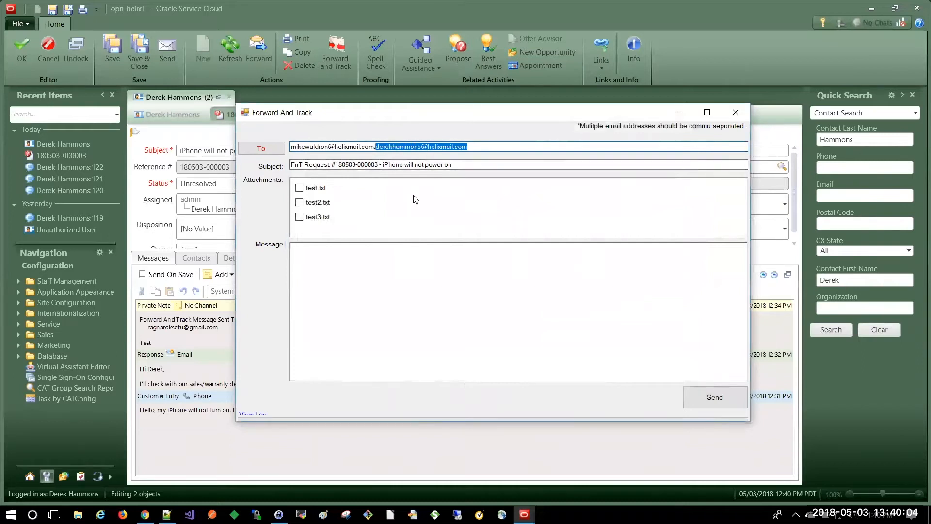
left_click(496, 146)
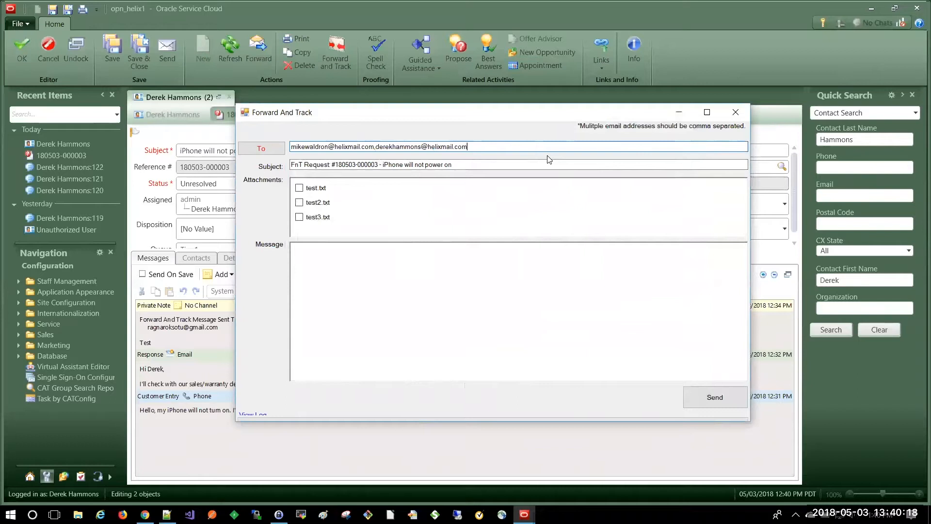
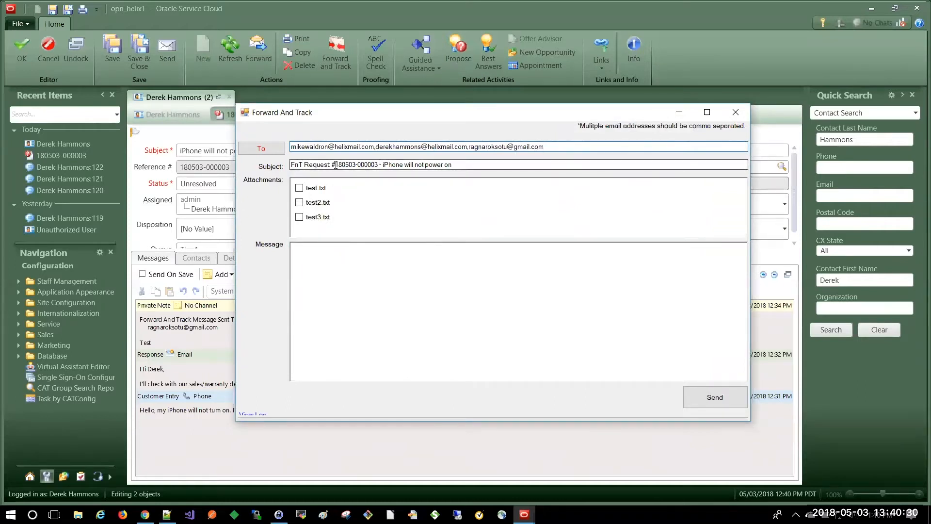
left_click_drag(456, 167, 291, 171)
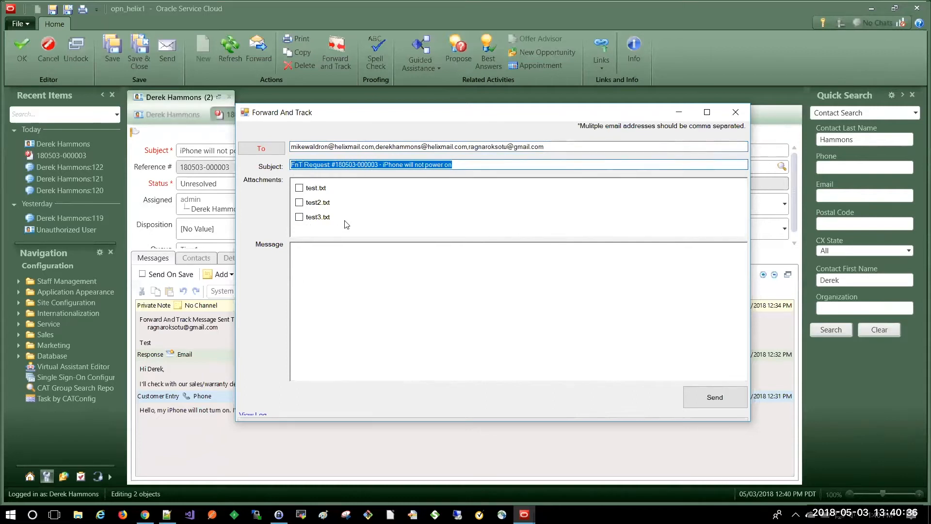
left_click(373, 258)
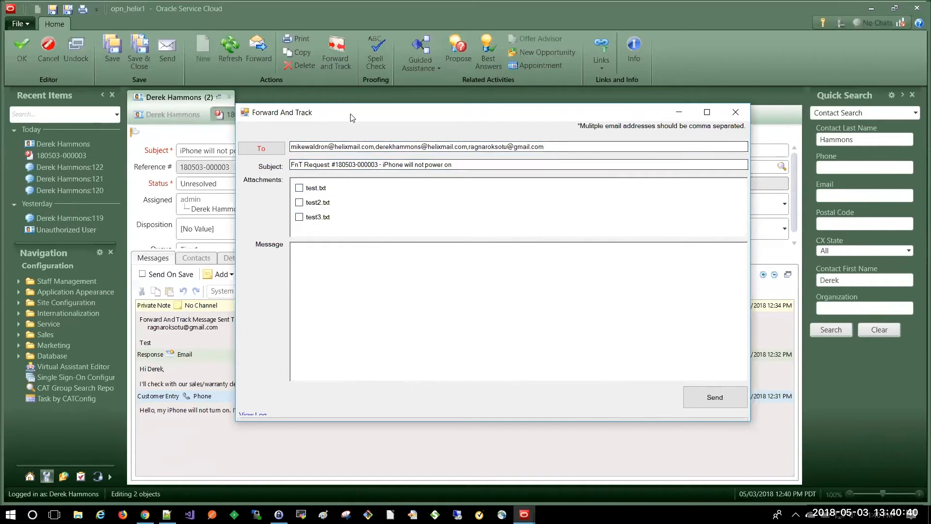
left_click_drag(352, 117, 389, 109)
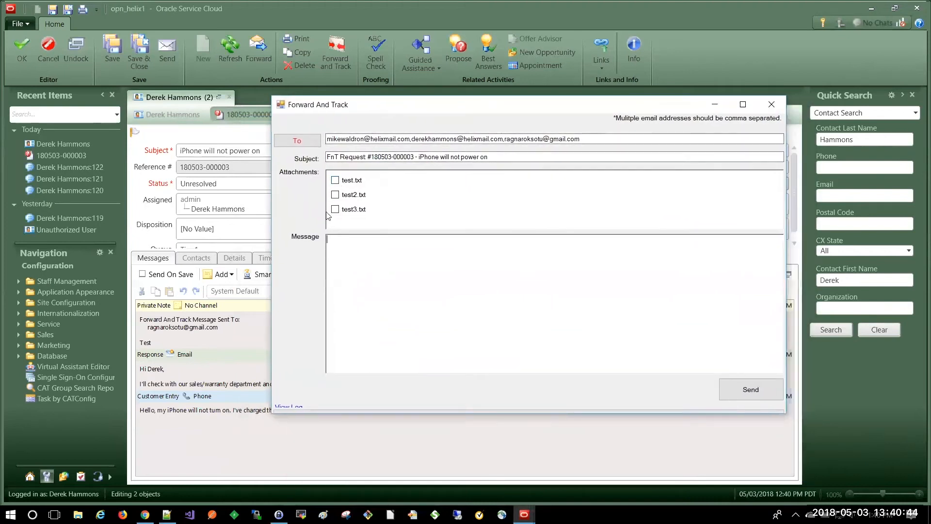
Step: Attach test.txt and test3.txt, write 'Please review and activate warranty for this customer,' and send
left_click(335, 180)
left_click(335, 210)
type("Please review and activate warran")
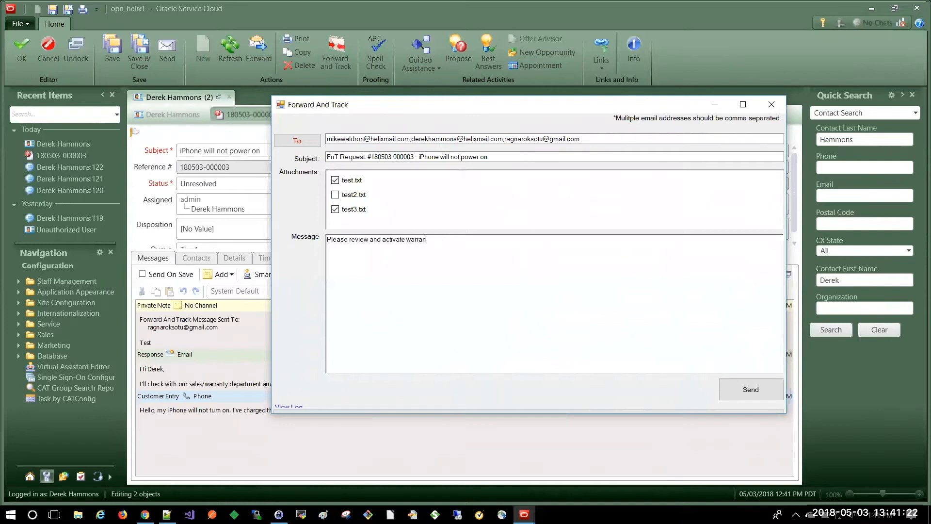
type("ty for this customer,")
left_click_drag(421, 102, 482, 124)
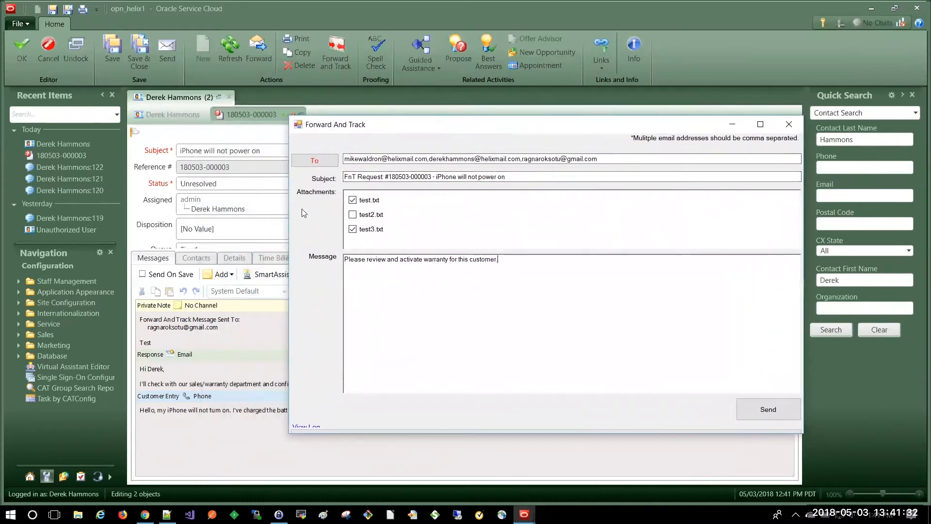
left_click(766, 410)
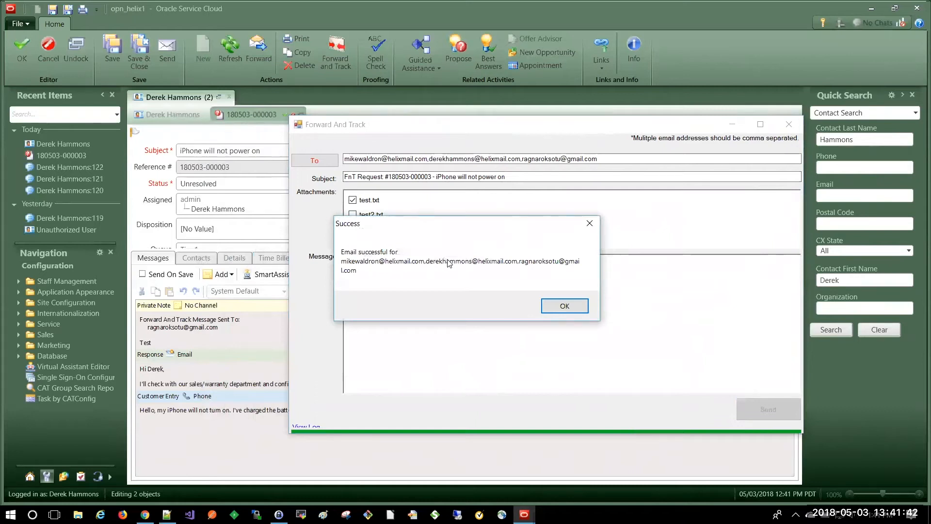
Step: Dismiss the success notice and review the new private note's recipients and message
left_click(563, 305)
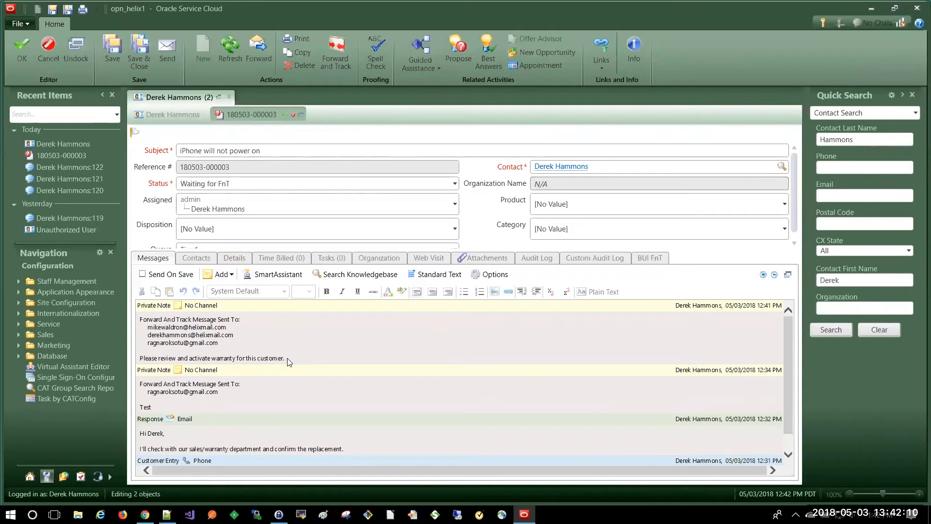
left_click_drag(220, 347, 149, 332)
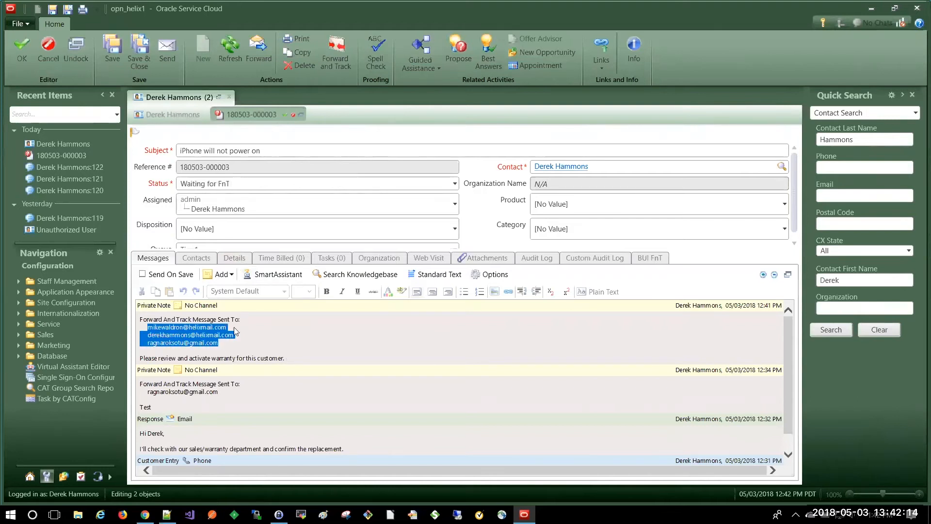
left_click(261, 335)
double_click(284, 359)
left_click_drag(266, 363, 140, 359)
left_click(316, 340)
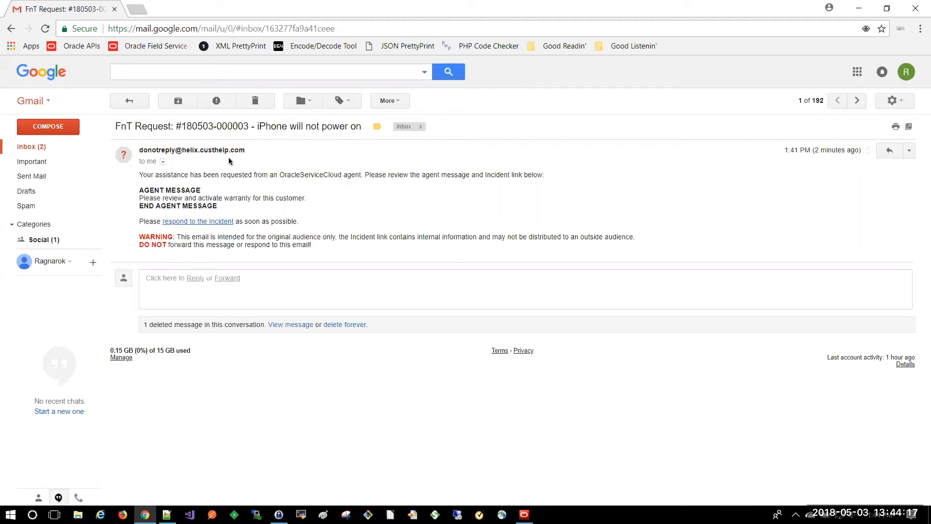
Step: Read the email's agent message and do-not-forward warning, then follow the respond-to-incident link
left_click_drag(314, 245, 313, 230)
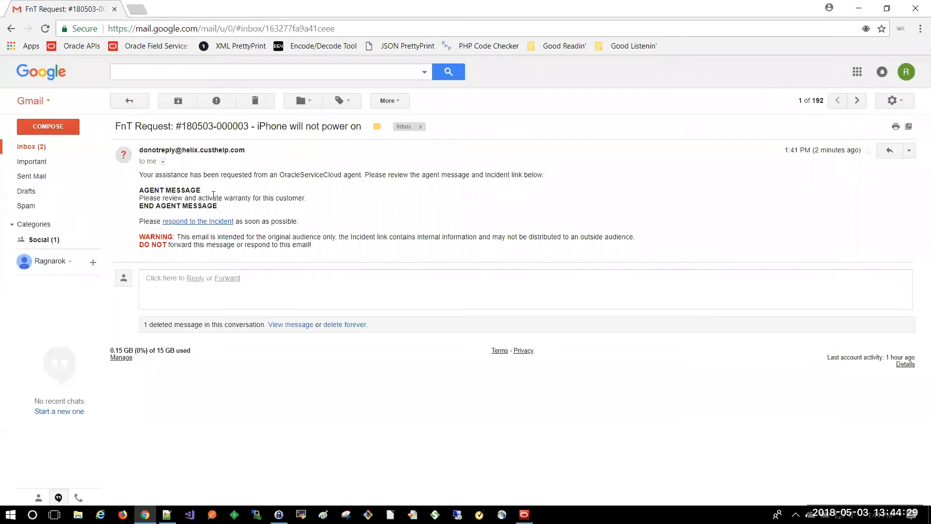
left_click_drag(309, 199, 171, 198)
left_click(232, 180)
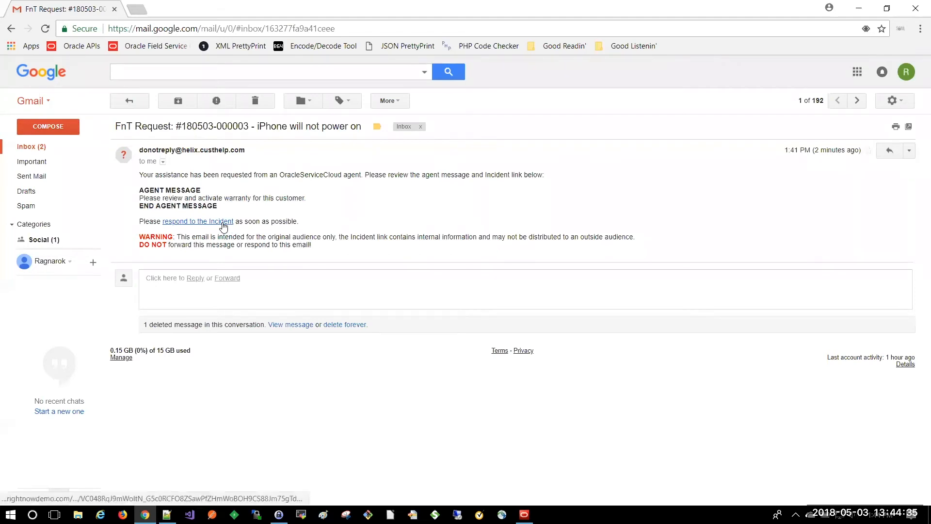
left_click_drag(313, 245, 199, 241)
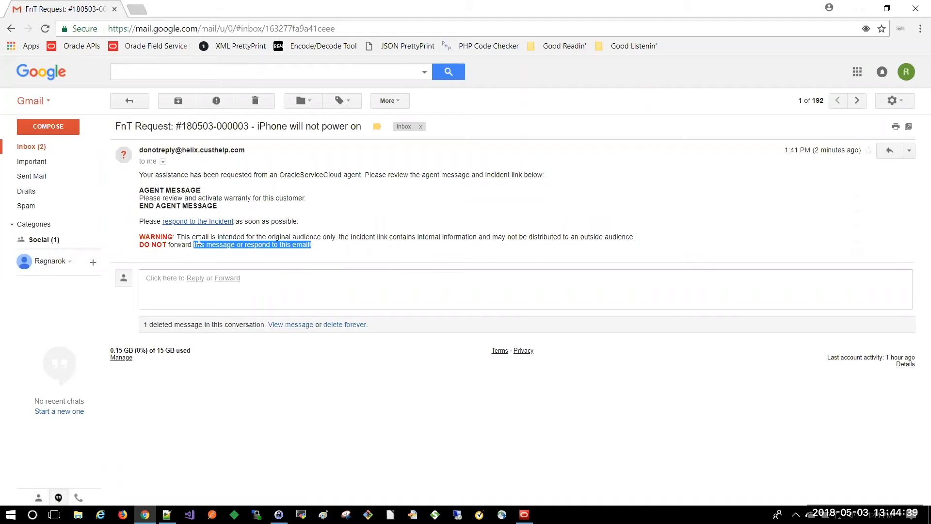
left_click(199, 241)
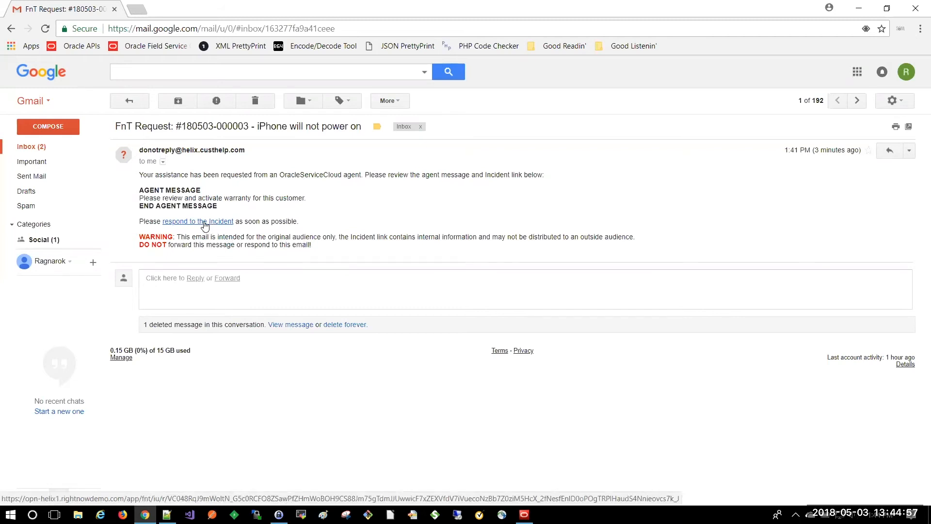
left_click(204, 222)
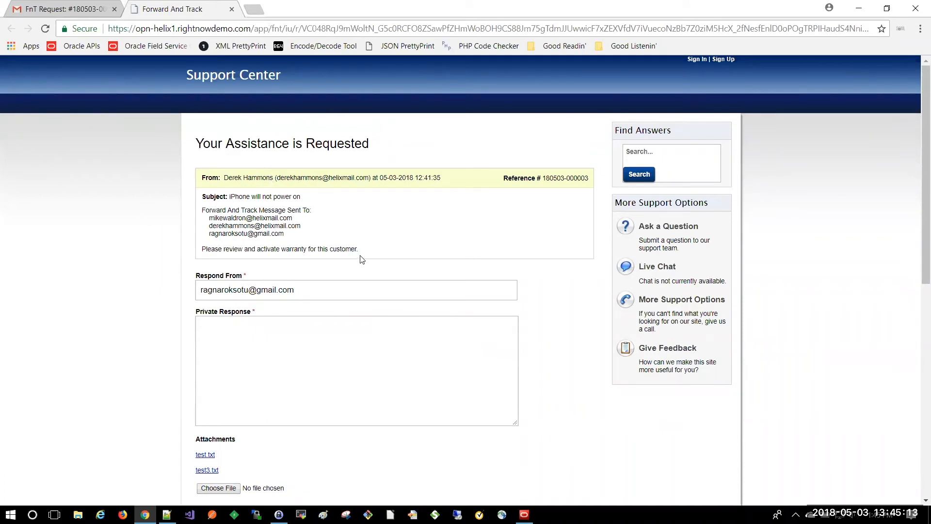
Step: Read the forwarded warranty request on the response page
left_click_drag(357, 251, 238, 210)
left_click(240, 209)
left_click_drag(358, 251, 237, 258)
left_click(177, 265)
scroll(297, 260, "down", 1)
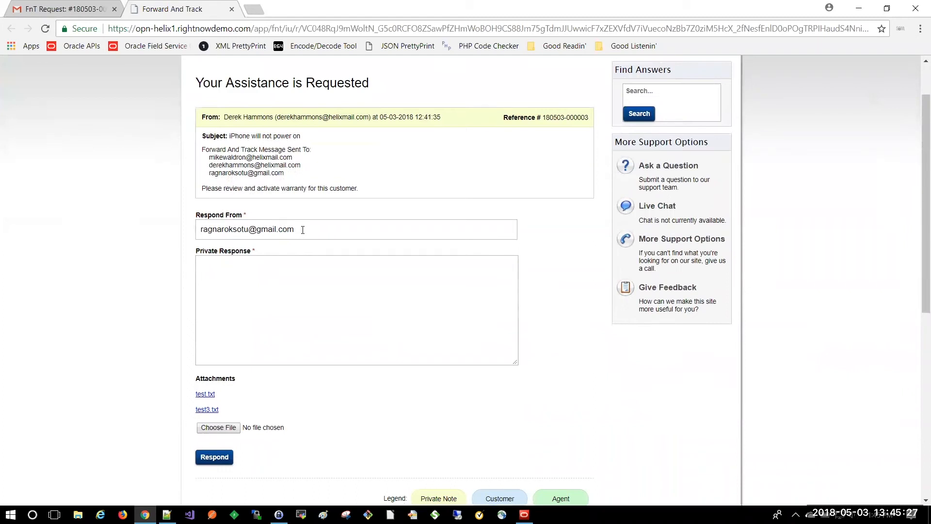
Step: Replace the Respond From value with 'Sales/Warranty Agent'
left_click_drag(303, 230, 183, 245)
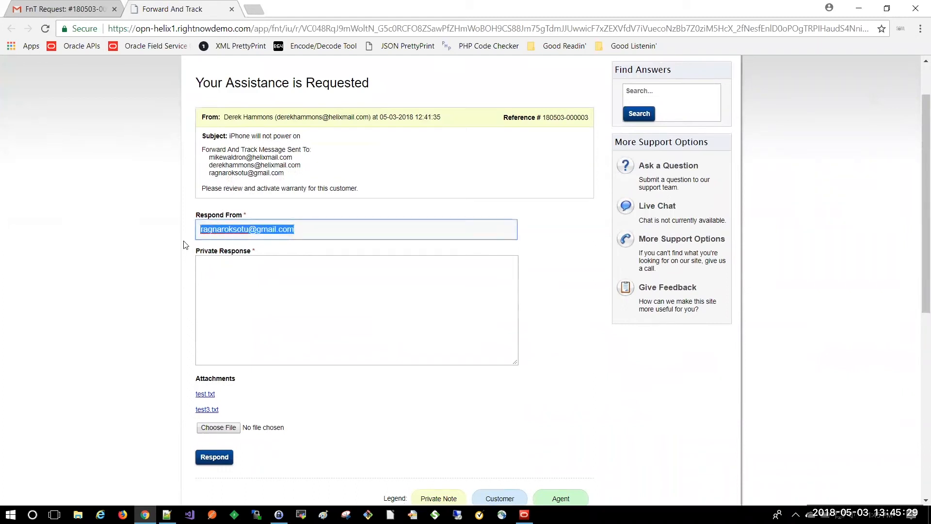
type("Sales/")
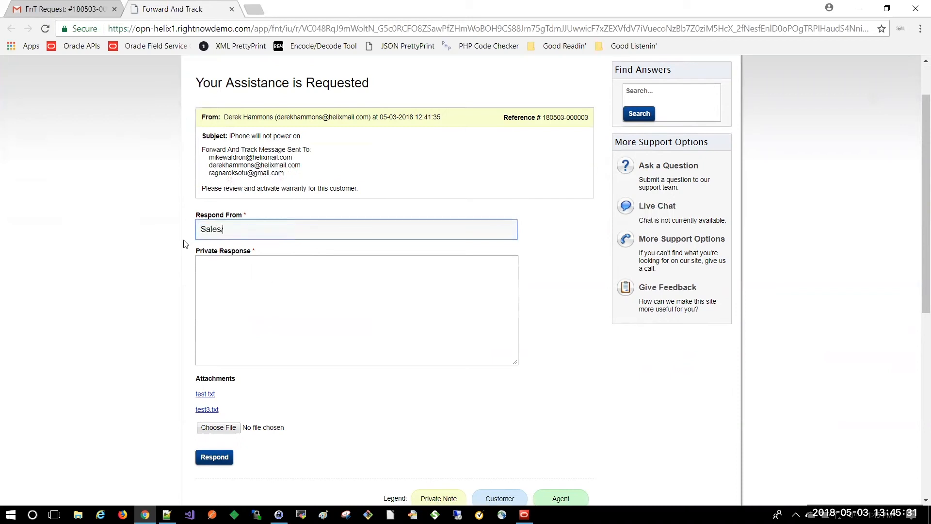
type("Warranty Agent")
scroll(160, 253, "down", 2)
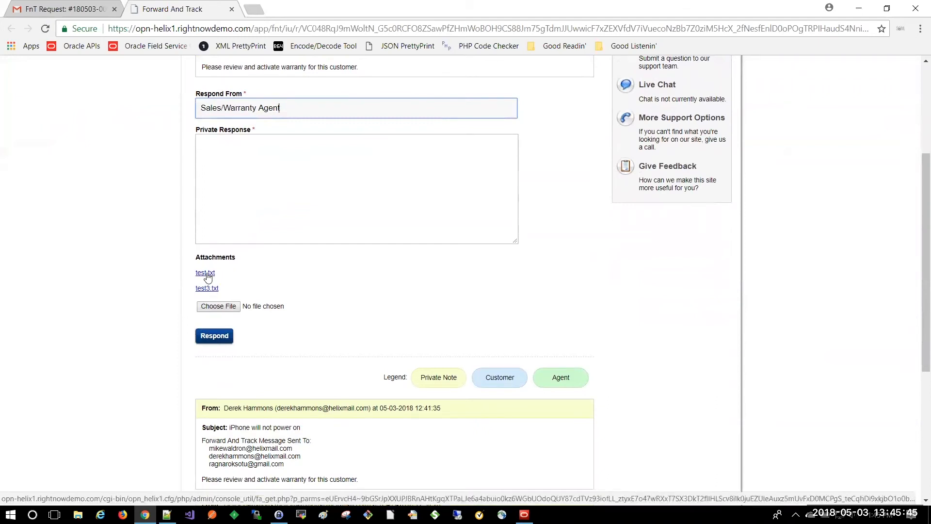
Step: Download test.txt, check it in Notepad++, scroll through the message history, then return to the agent console
left_click(206, 274)
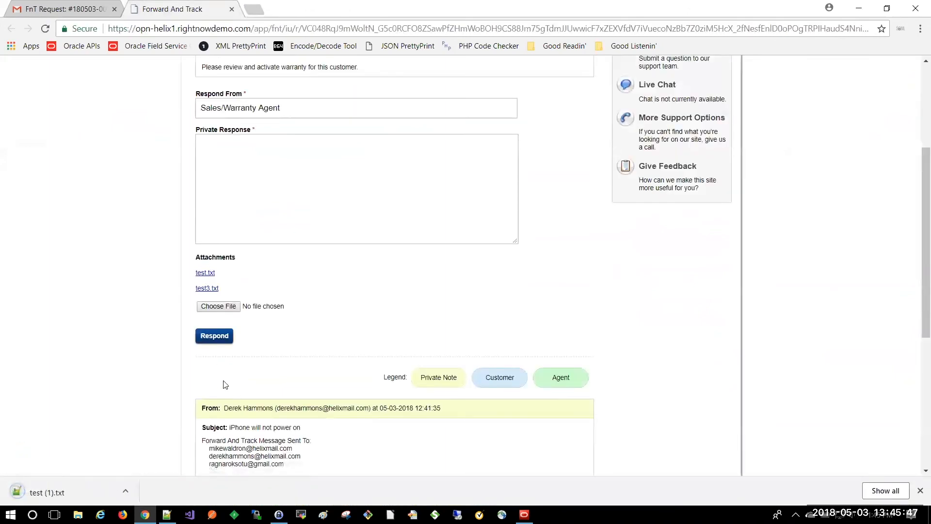
left_click(56, 497)
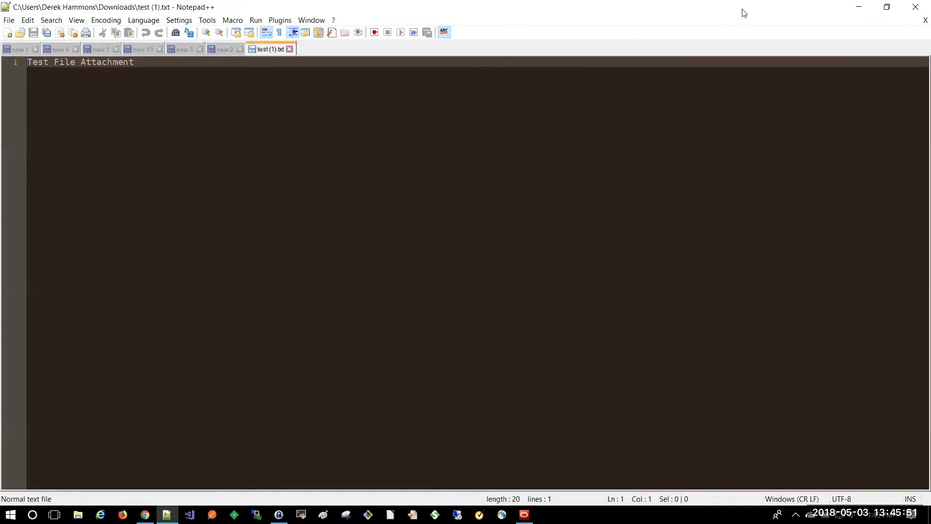
left_click(859, 6)
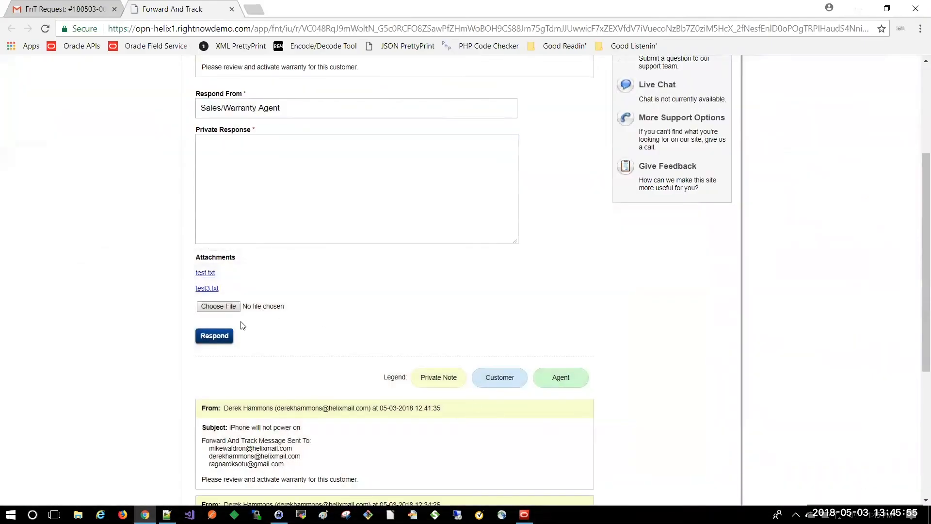
scroll(241, 323, "down", 3)
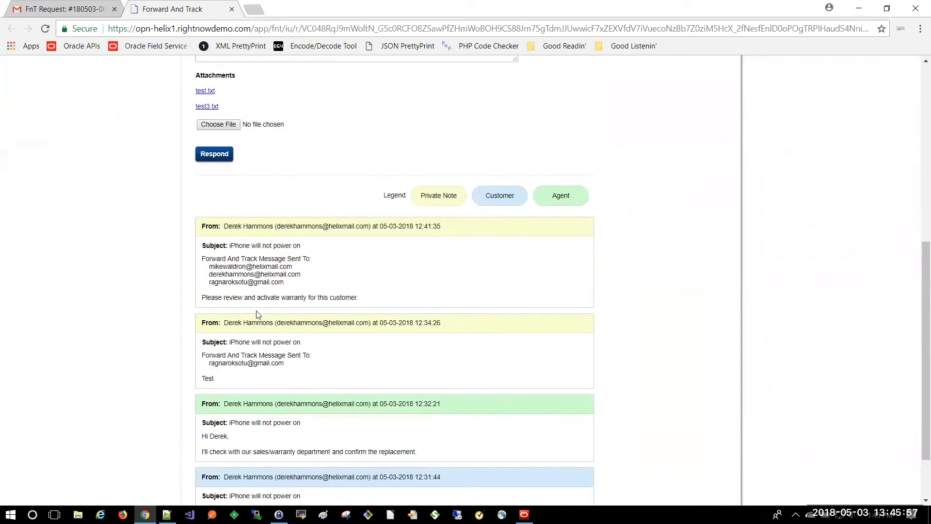
scroll(258, 315, "down", 1)
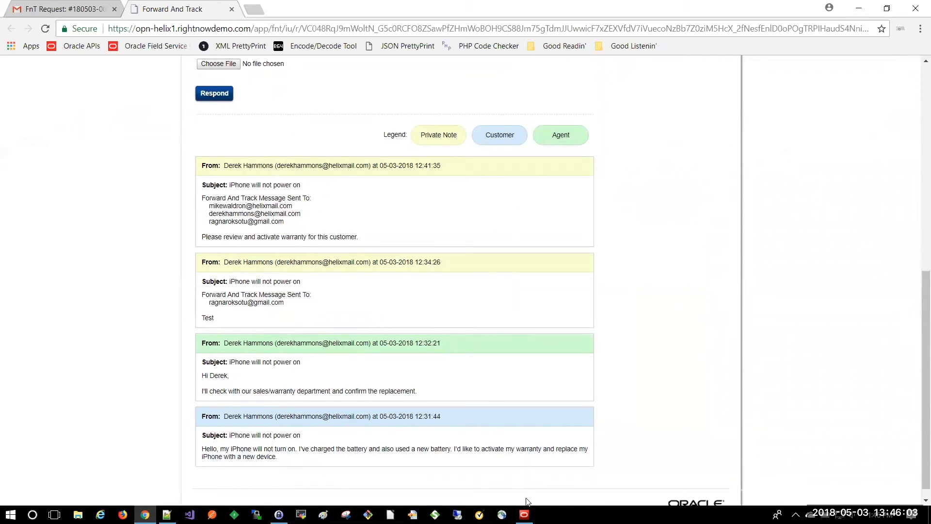
left_click(525, 514)
scroll(350, 409, "down", 1)
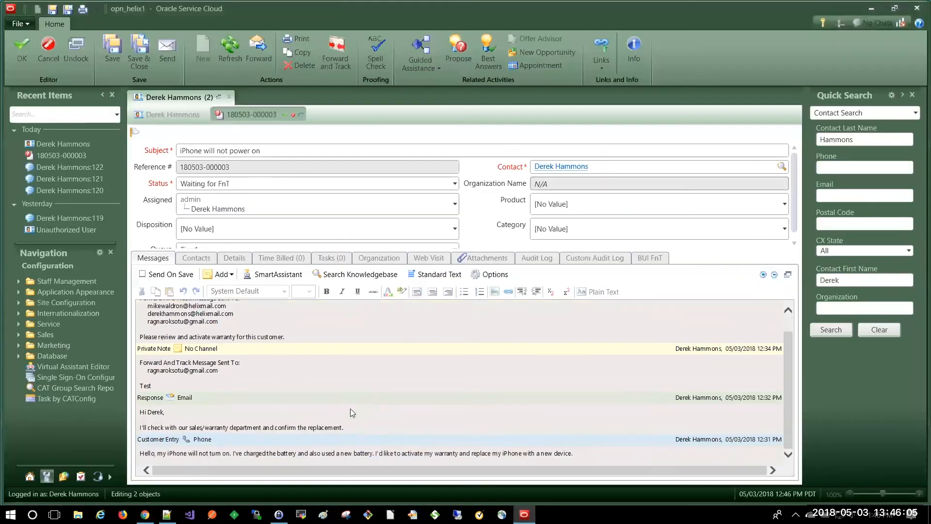
mouse_move(145, 515)
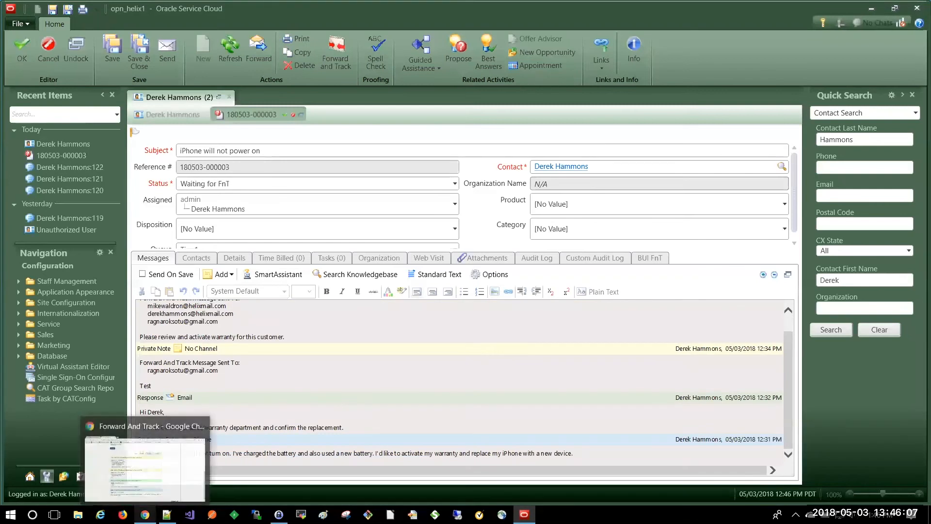
left_click(140, 458)
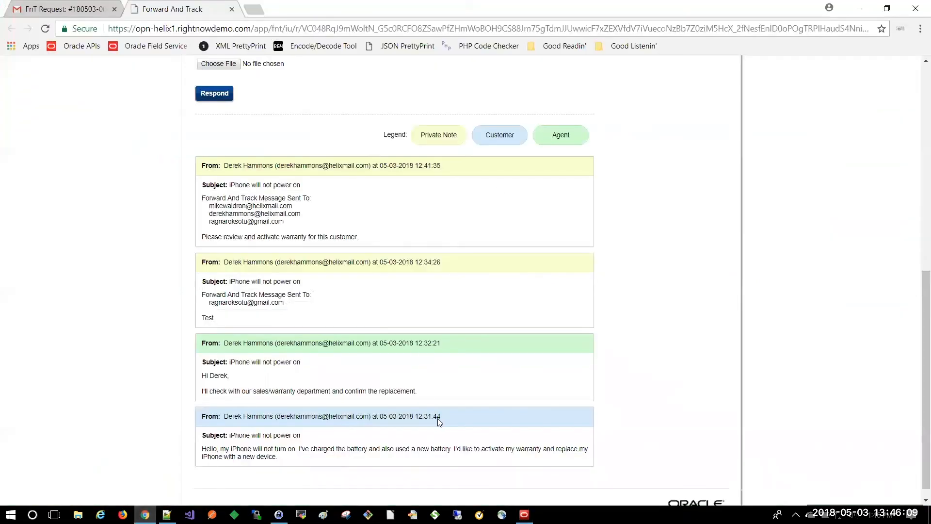
left_click_drag(280, 458, 211, 438)
left_click(411, 382)
left_click_drag(421, 395, 229, 362)
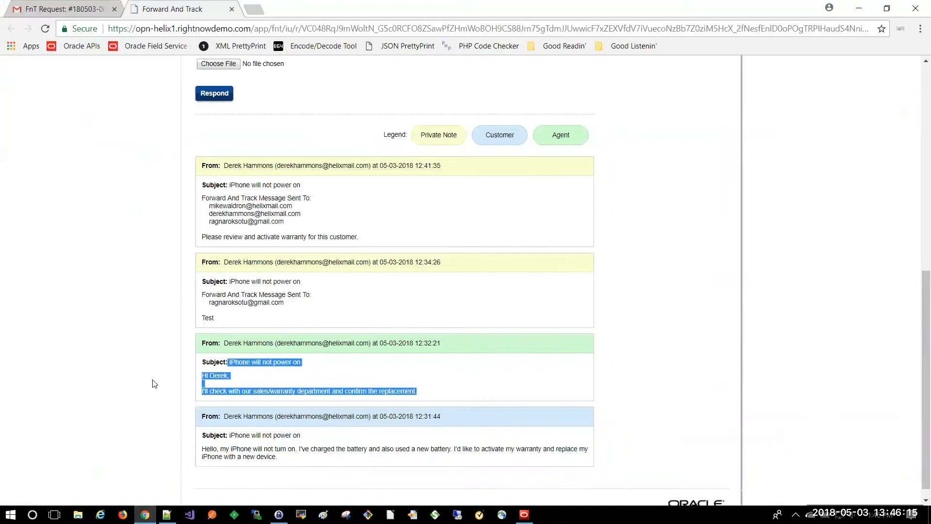
left_click(137, 372)
scroll(136, 373, "up", 1)
left_click_drag(270, 378, 237, 266)
left_click(114, 283)
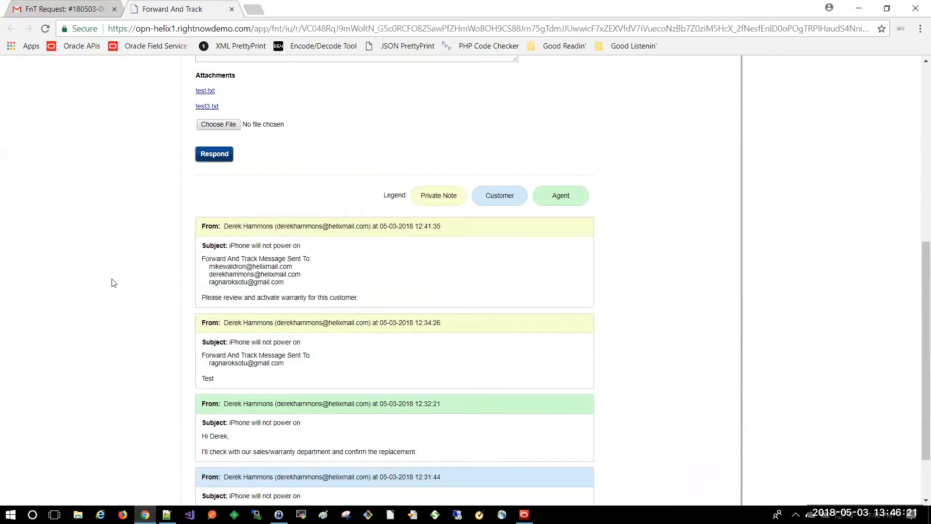
scroll(114, 258, "up", 1)
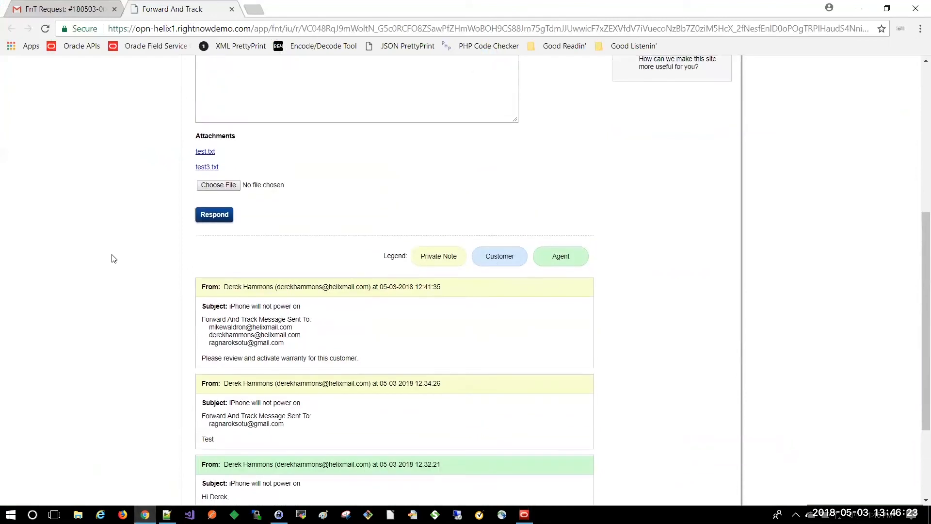
scroll(113, 258, "up", 1)
scroll(114, 258, "up", 2)
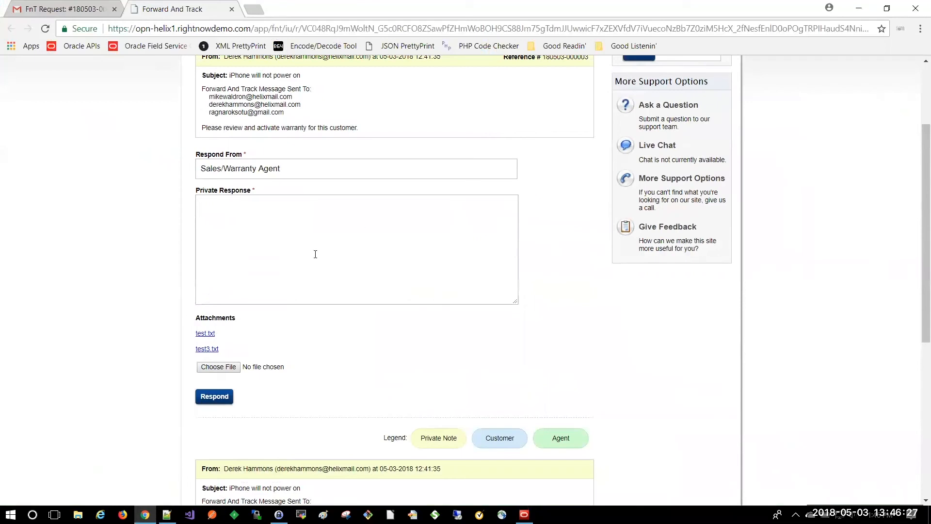
Step: Attach megaman.png and type the private response 'Yes, we will activate the customer's warranty.'
left_click(237, 368)
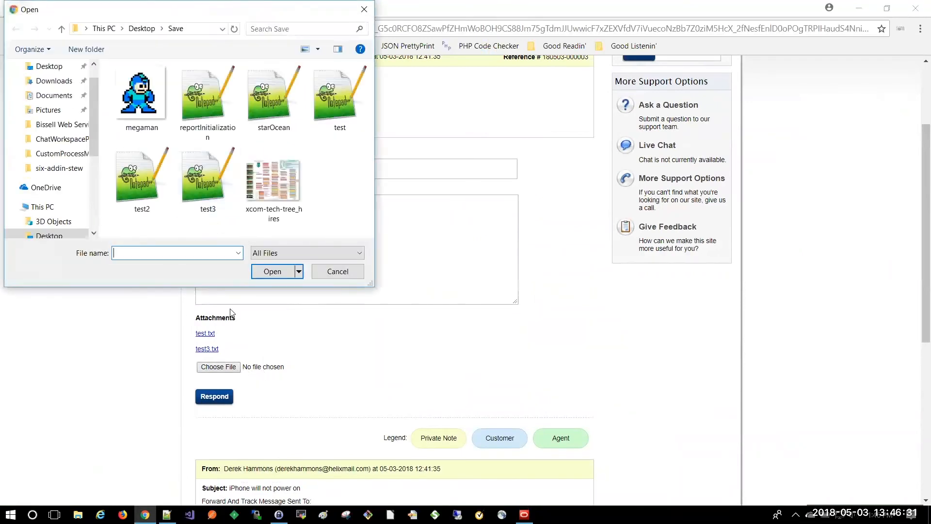
double_click(151, 114)
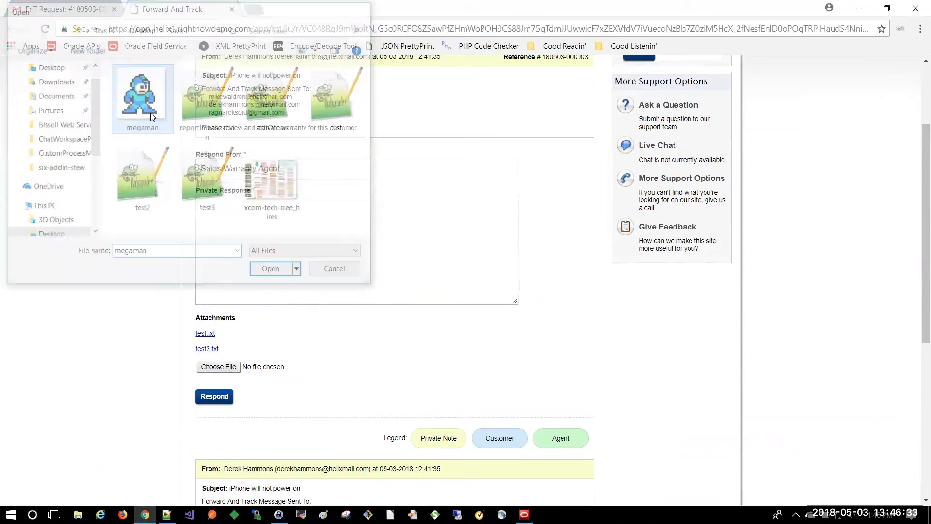
left_click(240, 214)
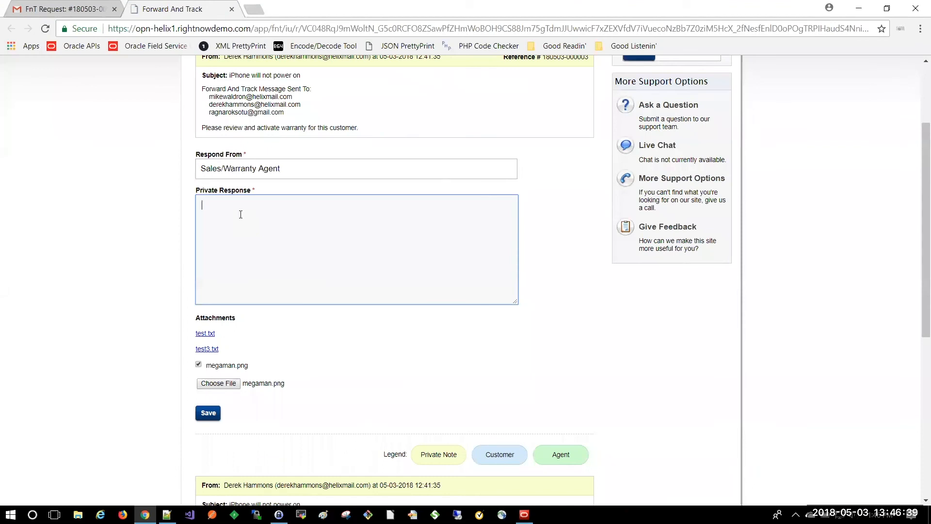
type("Yes, we will activate the customer's warranty.yy.")
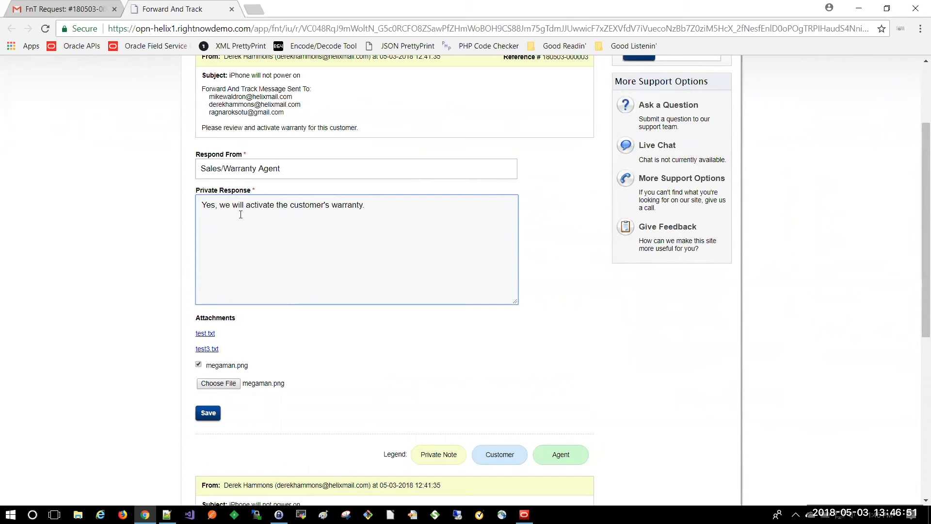
Step: Save the warranty reply with megaman.png attached, then reload the page and review the new FNT Admin message
left_click(209, 414)
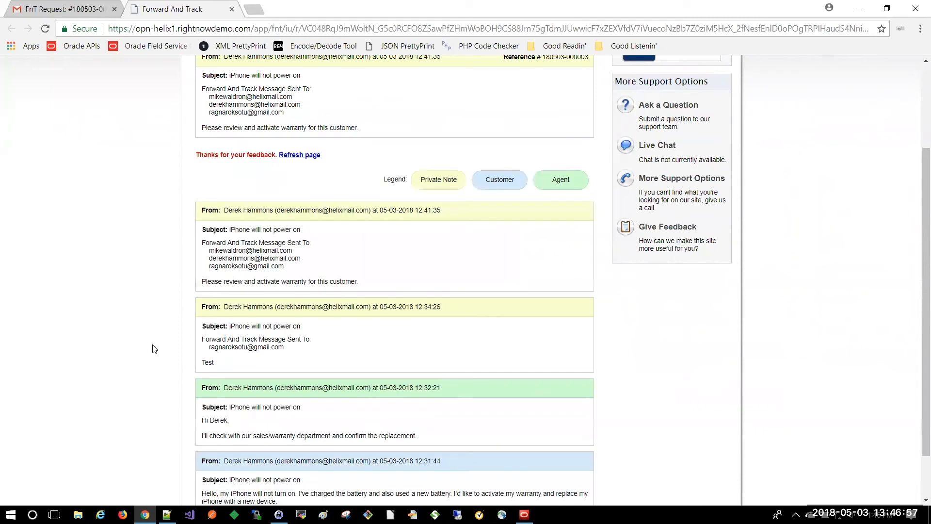
scroll(154, 349, "up", 3)
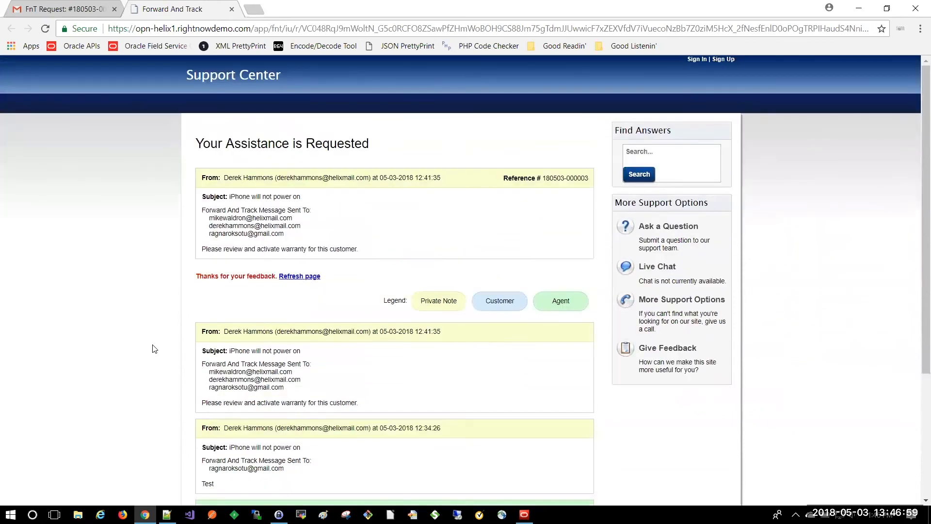
left_click(299, 280)
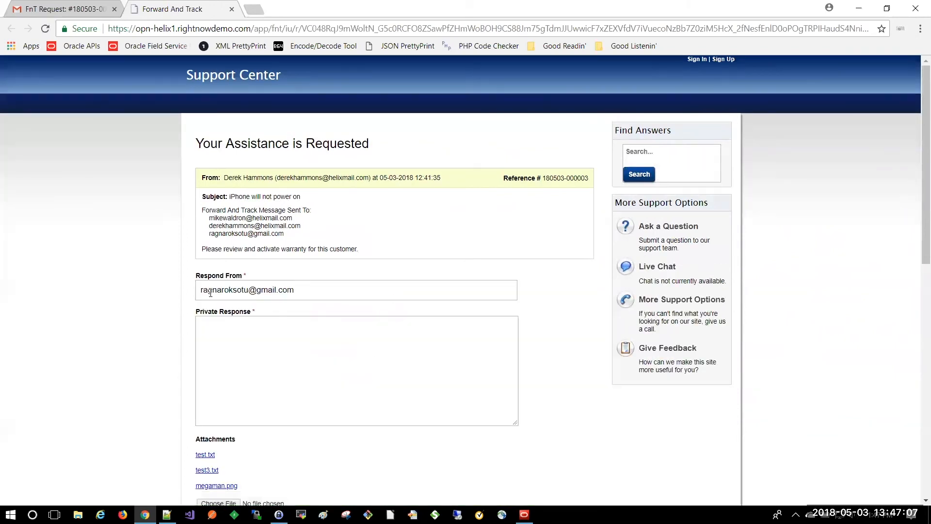
scroll(211, 294, "down", 1)
scroll(209, 295, "down", 1)
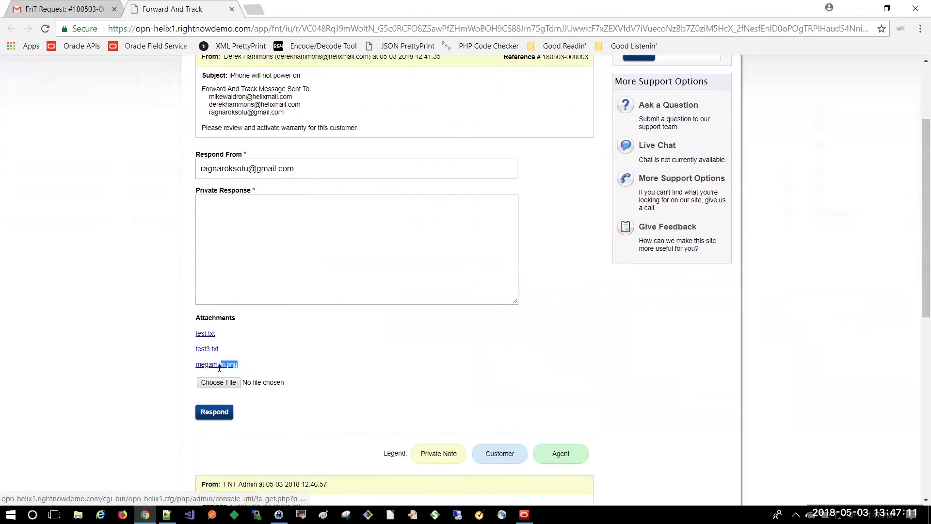
scroll(153, 364, "down", 2)
scroll(153, 364, "down", 3)
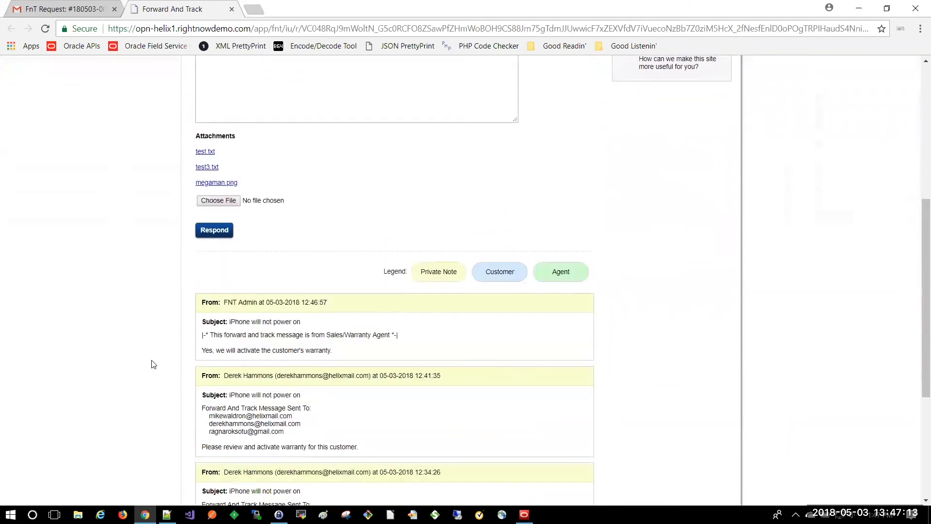
left_click_drag(332, 290, 204, 264)
left_click(168, 277)
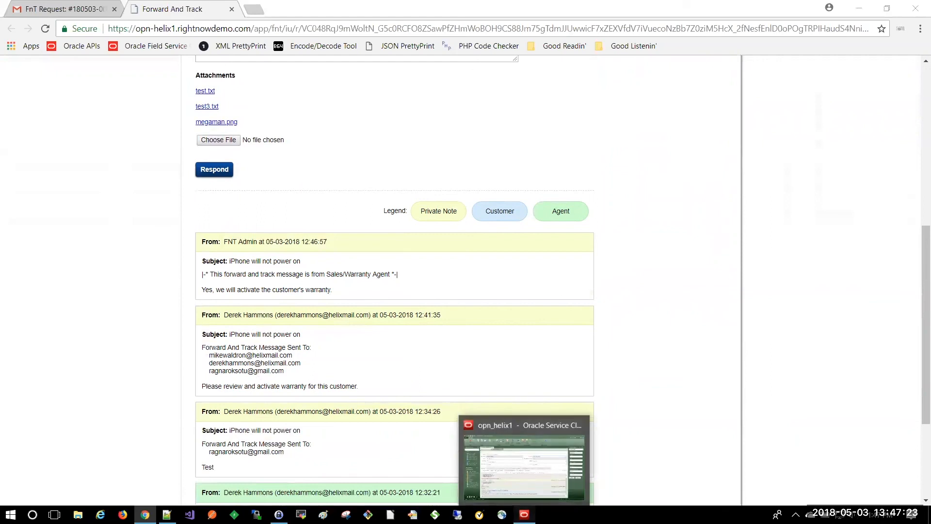
Step: Refresh the incident in the console and dismiss the Reopened incident notification
left_click(525, 514)
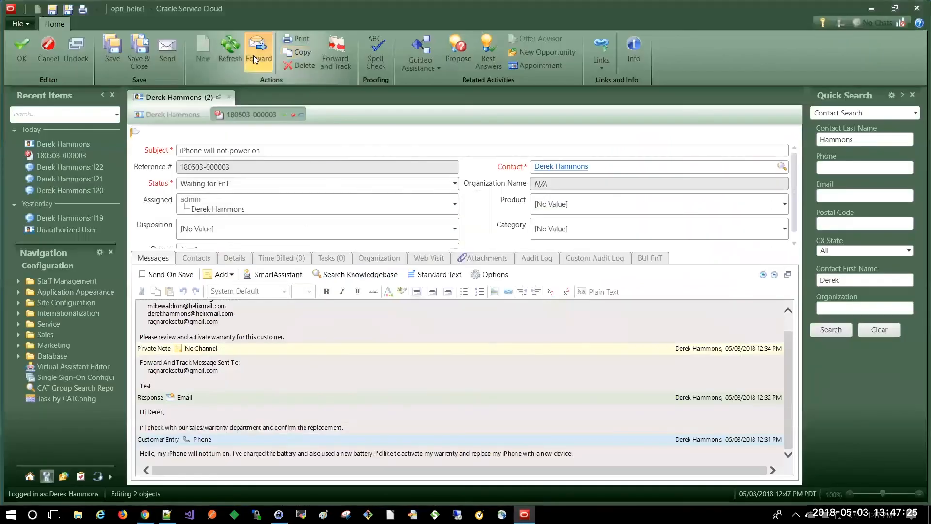
left_click(229, 55)
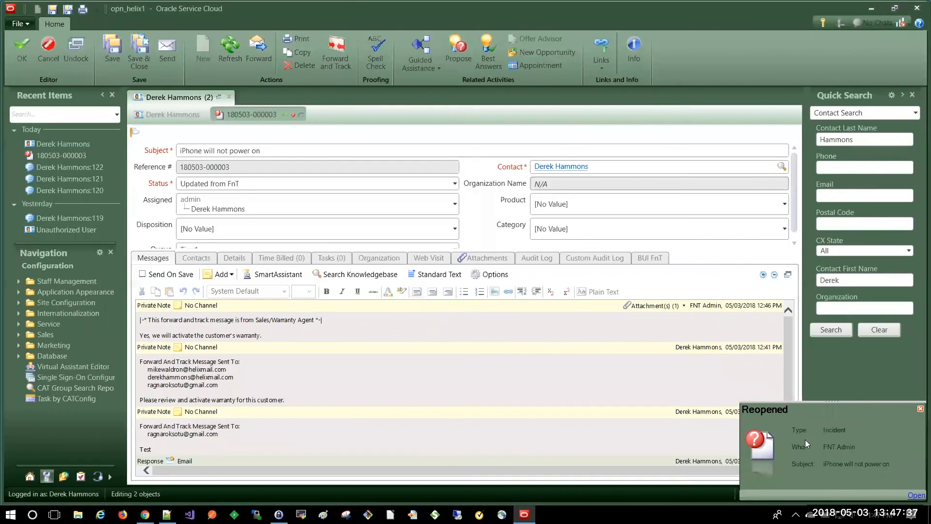
left_click(921, 409)
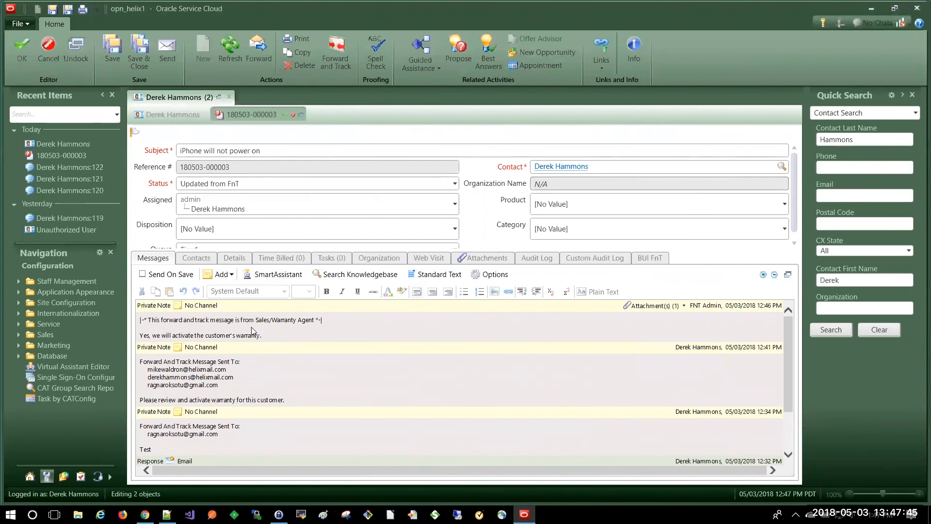
Step: Check the new Sales/Warranty Agent note from Forward and Track and list the incident's attached files
left_click_drag(263, 336, 140, 336)
left_click(270, 331)
left_click_drag(299, 320, 161, 322)
left_click(261, 325)
left_click_drag(315, 320, 256, 321)
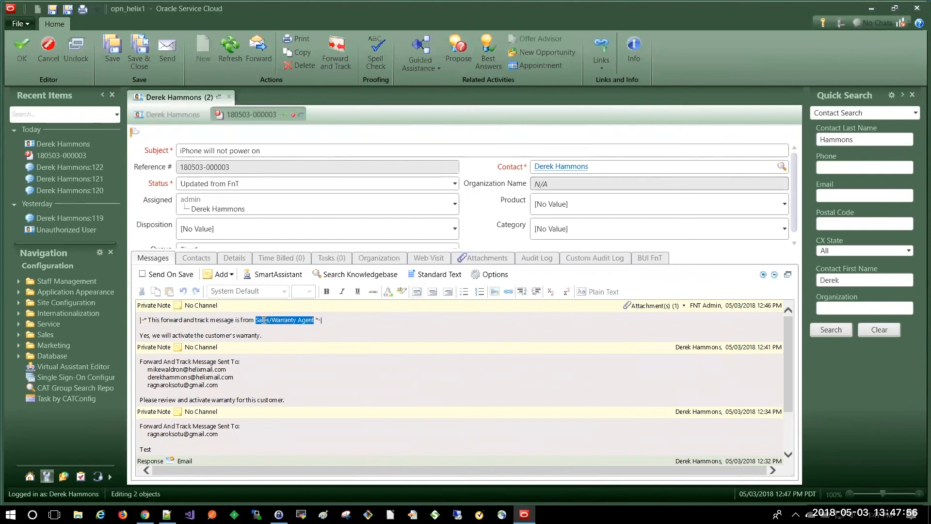
left_click(307, 345)
left_click(651, 306)
left_click(490, 261)
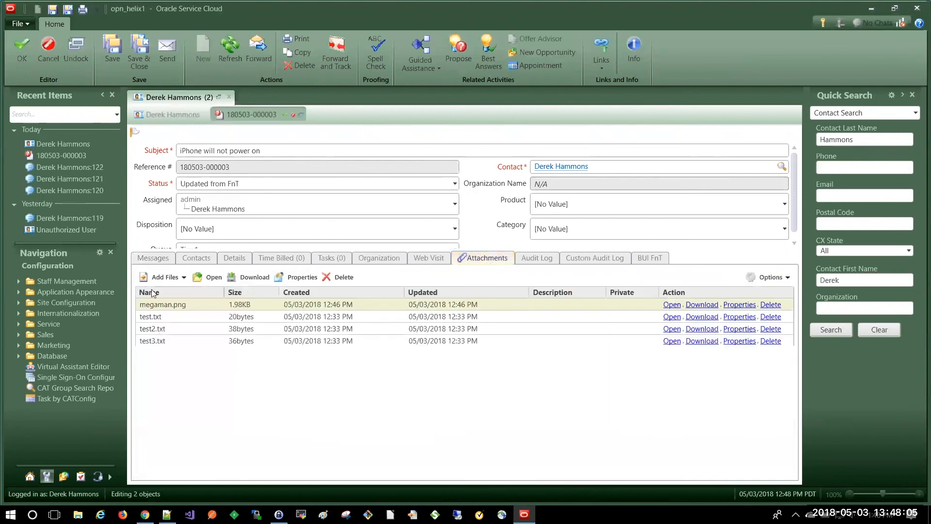
Step: Go back to the Messages thread, then return to the Forward and Track page at its top
left_click(159, 261)
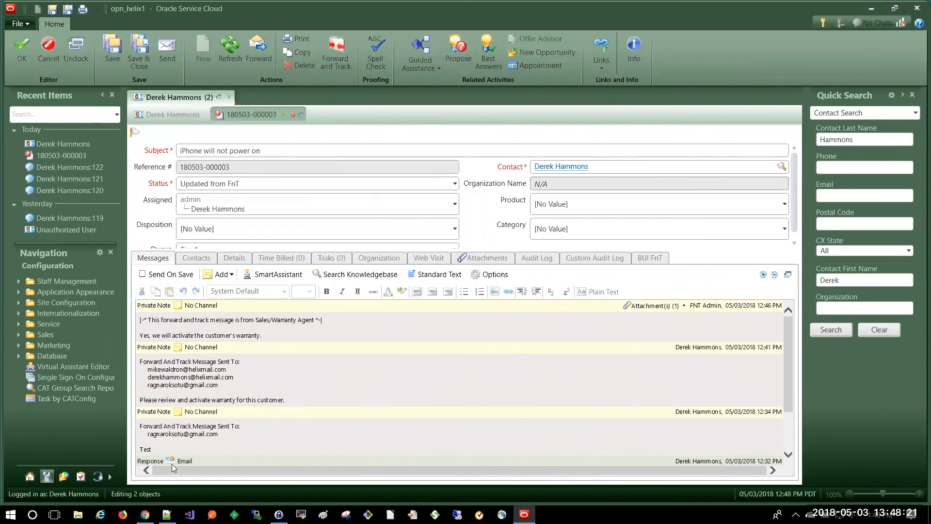
left_click(146, 515)
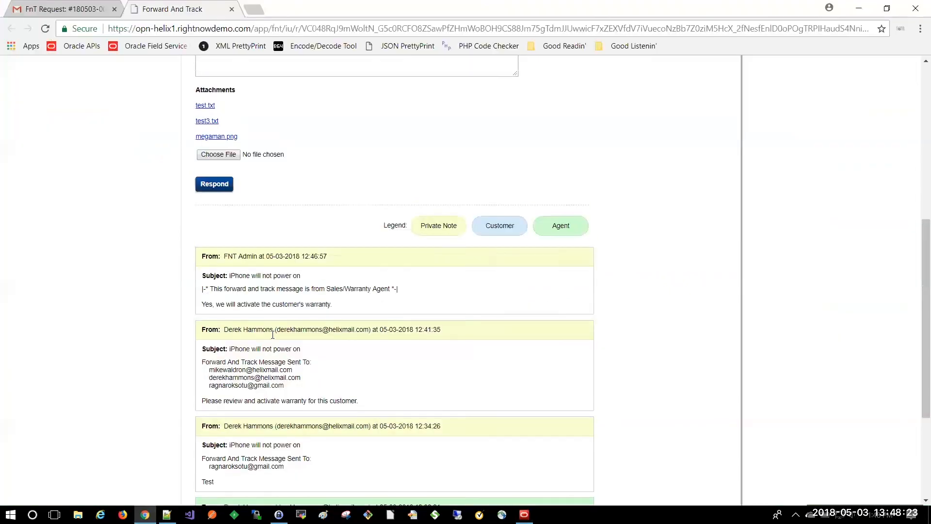
scroll(272, 335, "up", 7)
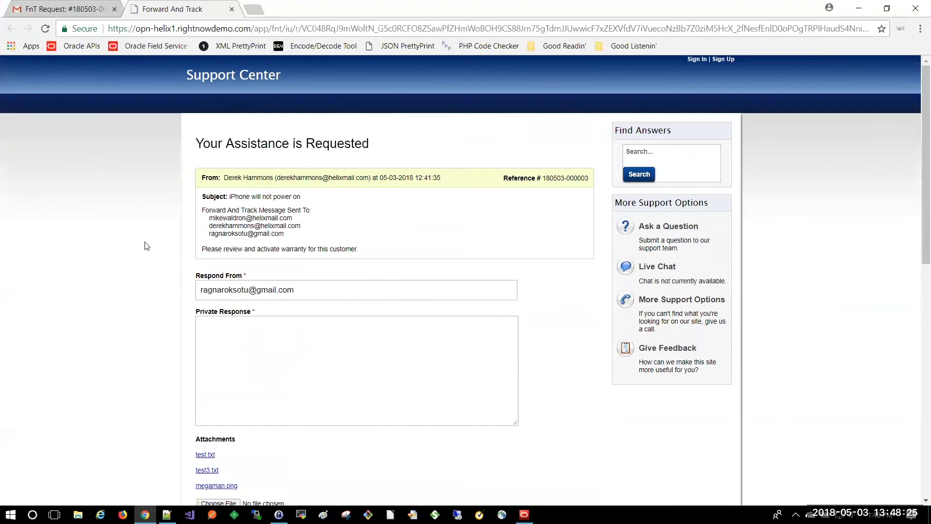